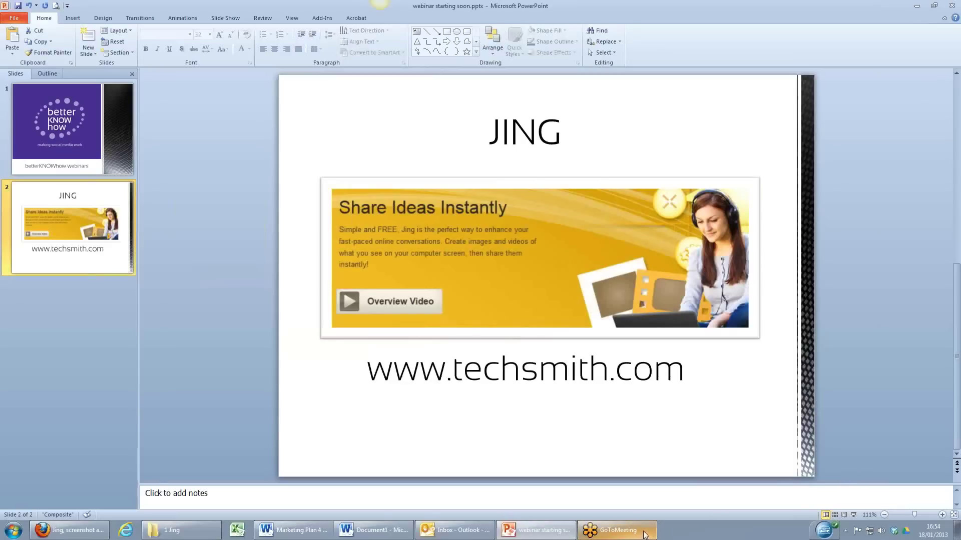
- Review the Word marketing plan's cover and contents, then bring Firefox's Jing product page forward
{"action": "left_click", "coordinate": [277, 533]}
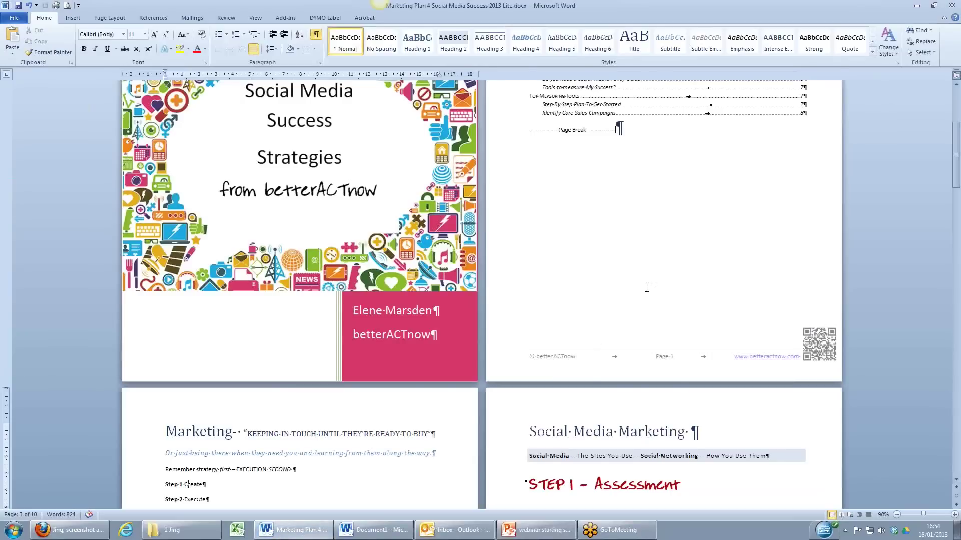
{"action": "scroll", "coordinate": [643, 300], "scroll_direction": "up", "scroll_amount": 4}
{"action": "scroll", "coordinate": [646, 290], "scroll_direction": "up", "scroll_amount": 3}
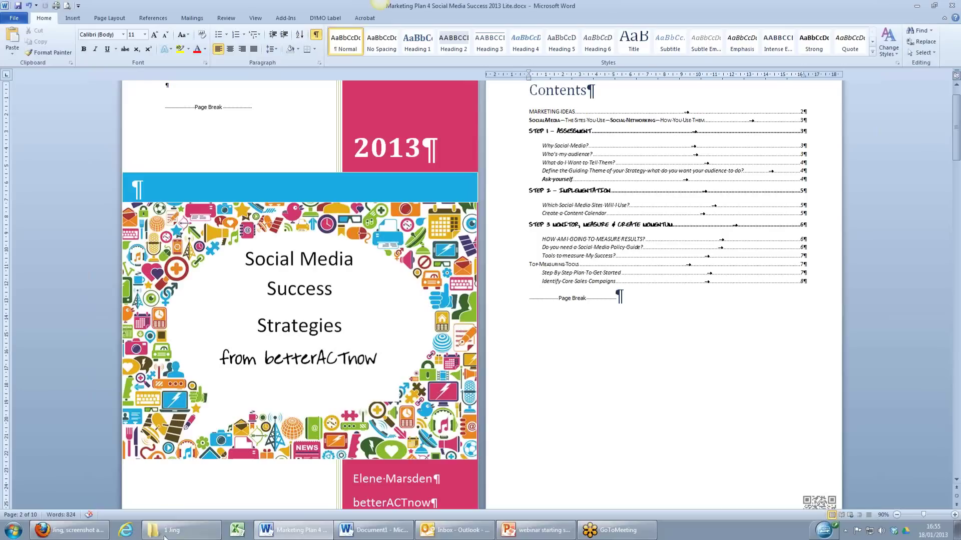
{"action": "left_click", "coordinate": [83, 534]}
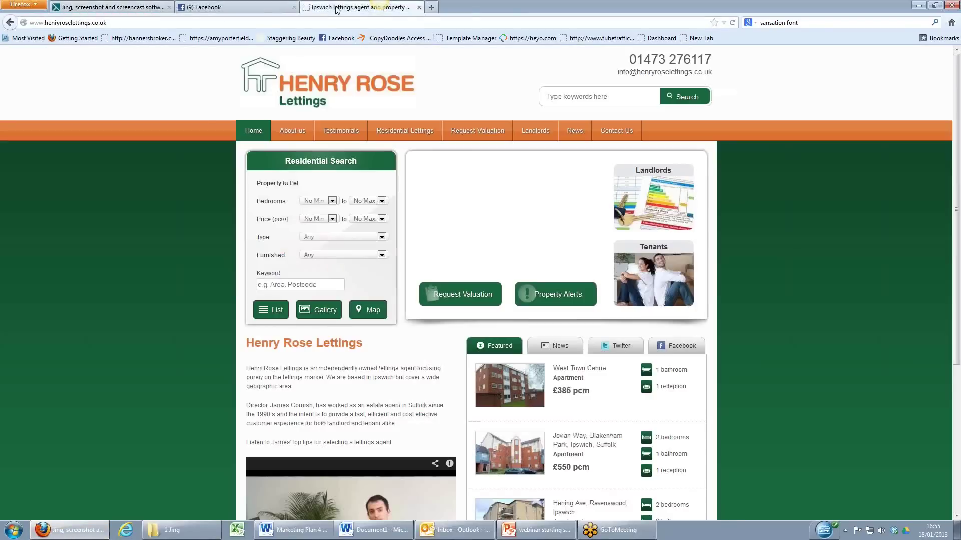
- Switch to the Henry Rose Lettings website tab and start a Jing capture over it
{"action": "left_click", "coordinate": [345, 8]}
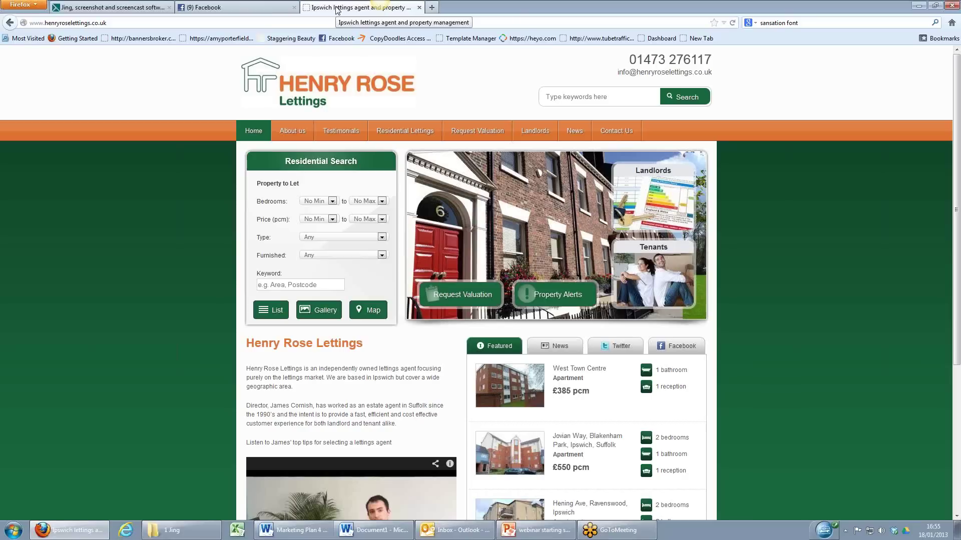
{"action": "left_click", "coordinate": [378, 8]}
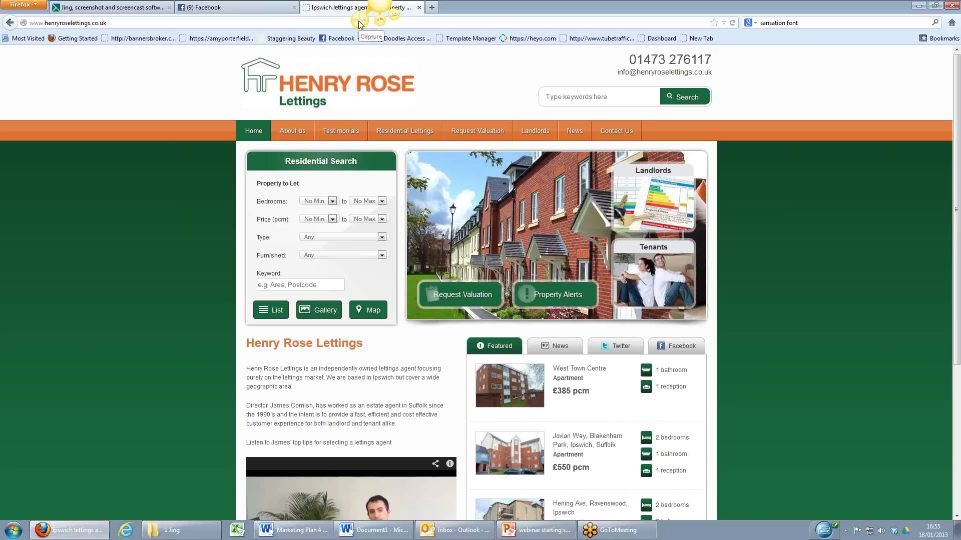
{"action": "left_click", "coordinate": [358, 22]}
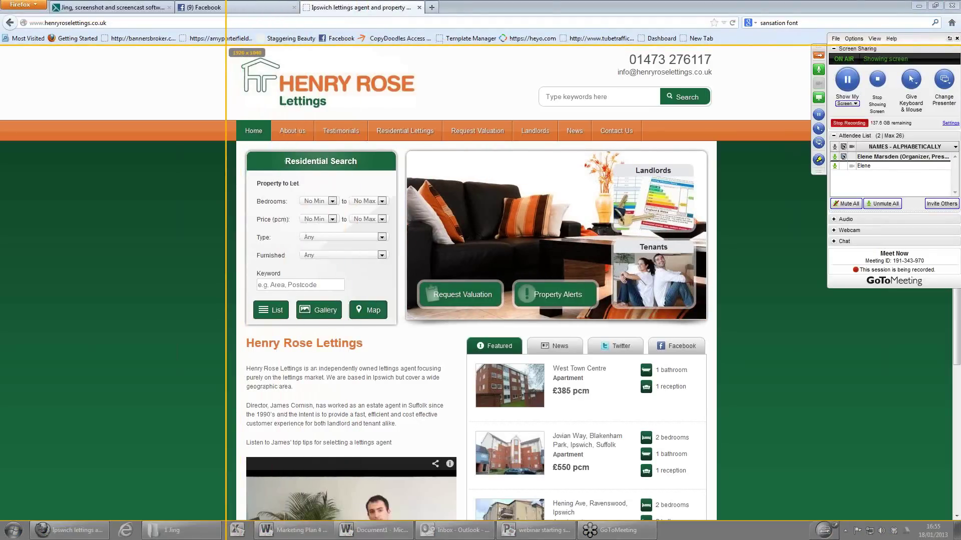
- Capture the Henry Rose logo, save it as henry_rose_logo.png, and return to Word
{"action": "left_click_drag", "start_coordinate": [225, 45], "coordinate": [432, 116]}
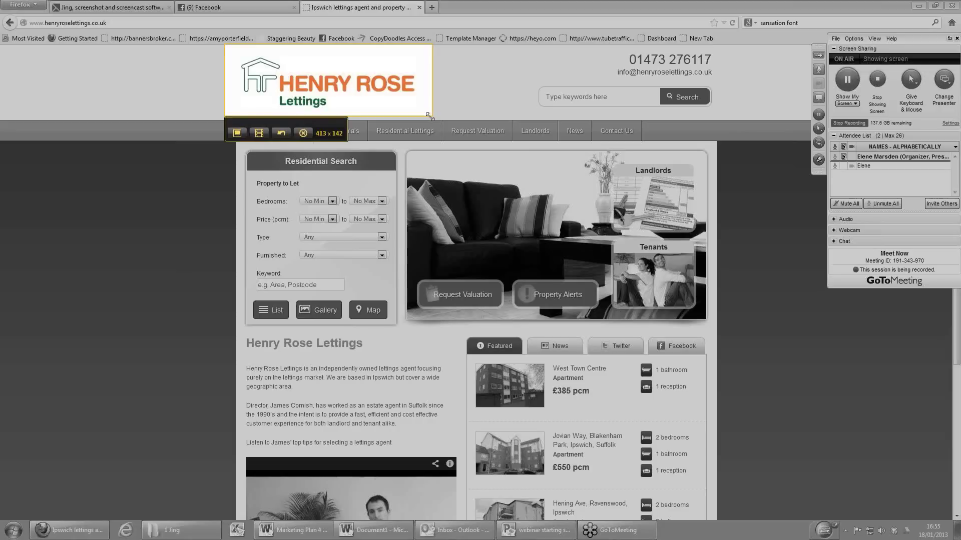
{"action": "left_click", "coordinate": [237, 133]}
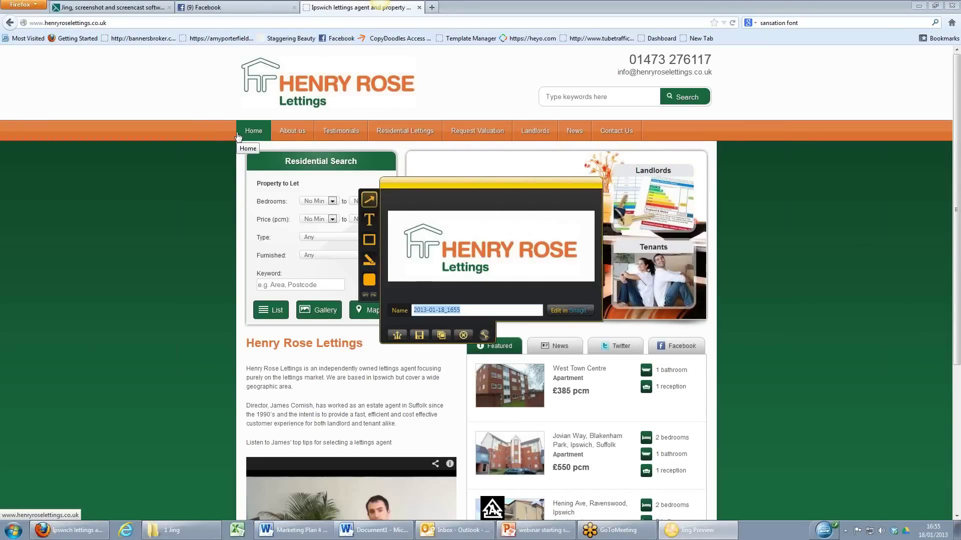
{"action": "type", "text": "henry.ros"}
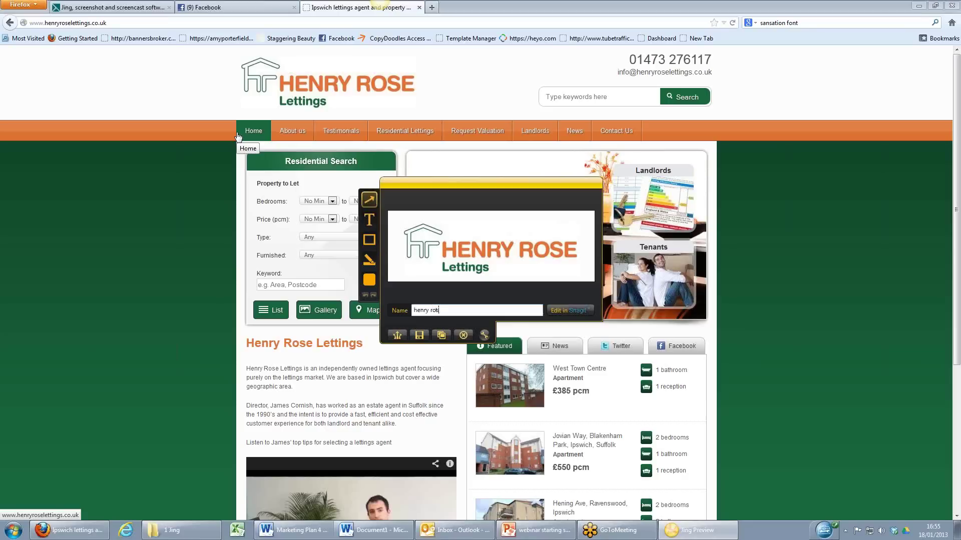
{"action": "type", "text": "e logo"}
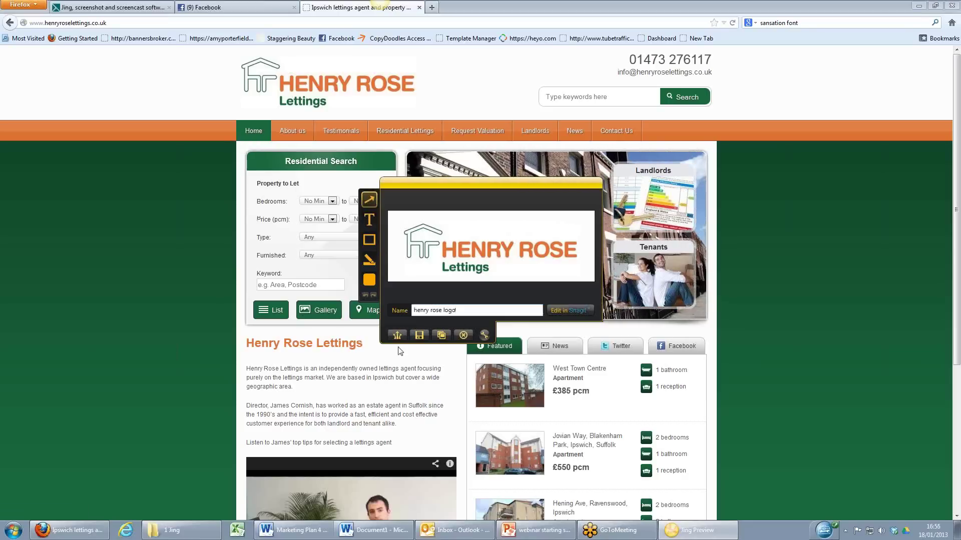
{"action": "left_click", "coordinate": [419, 335]}
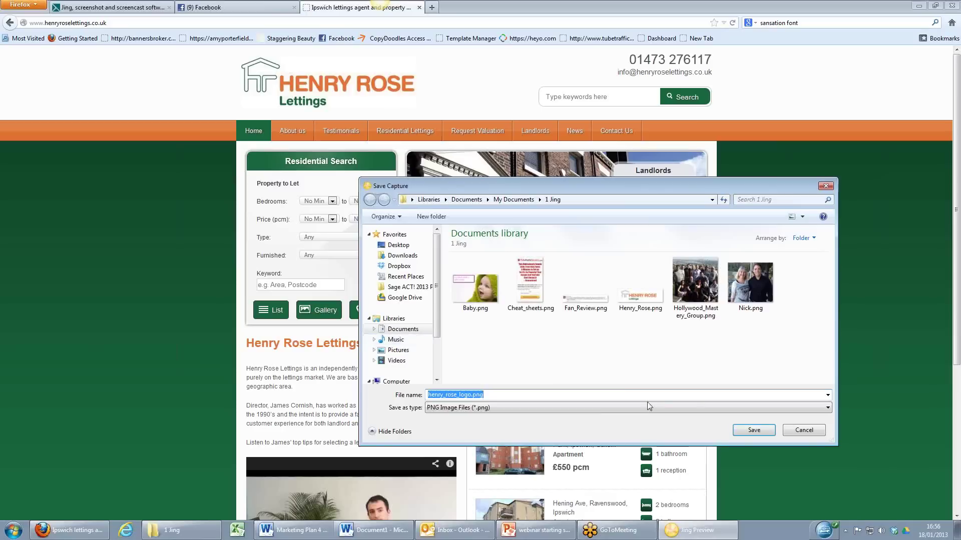
{"action": "left_click", "coordinate": [753, 431]}
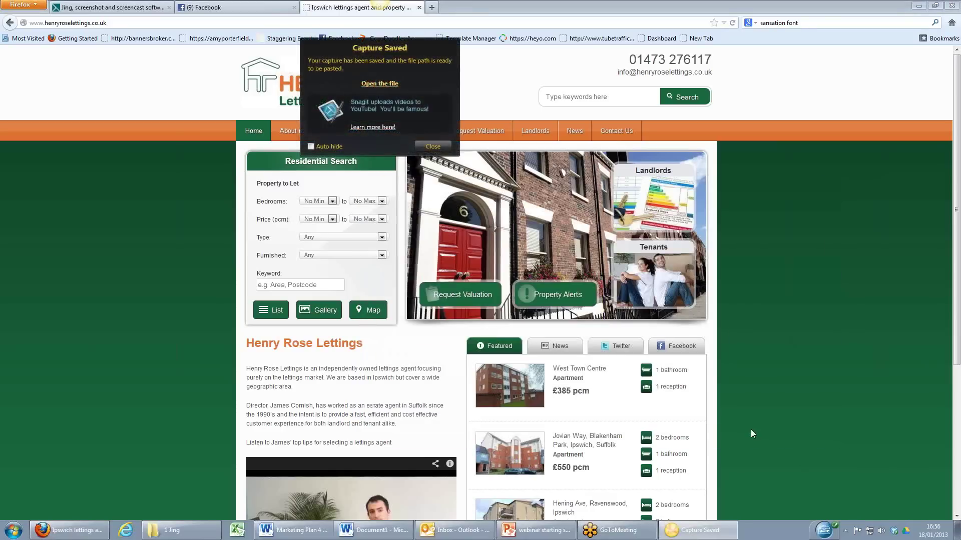
{"action": "left_click", "coordinate": [303, 533]}
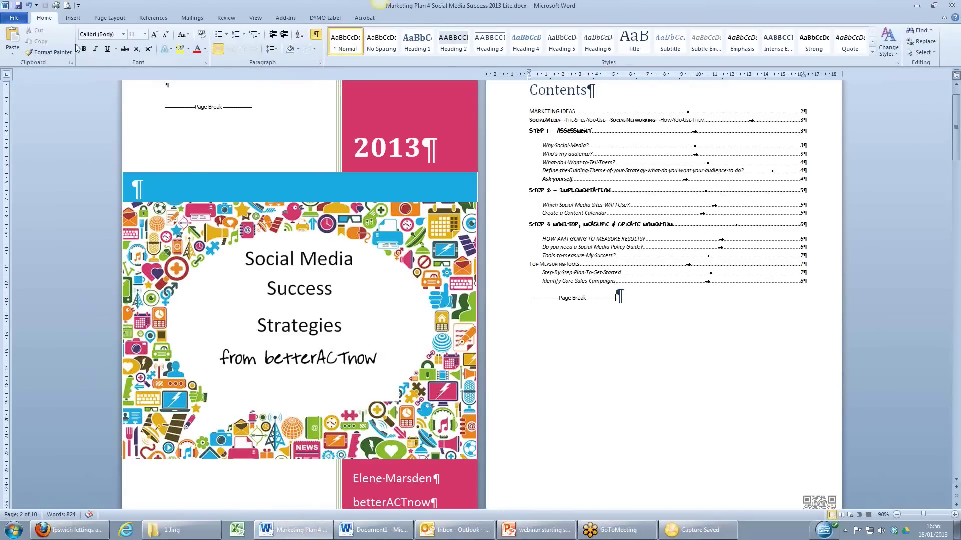
- Insert the henry_rose_logo.png picture into the marketing plan
{"action": "left_click", "coordinate": [73, 18]}
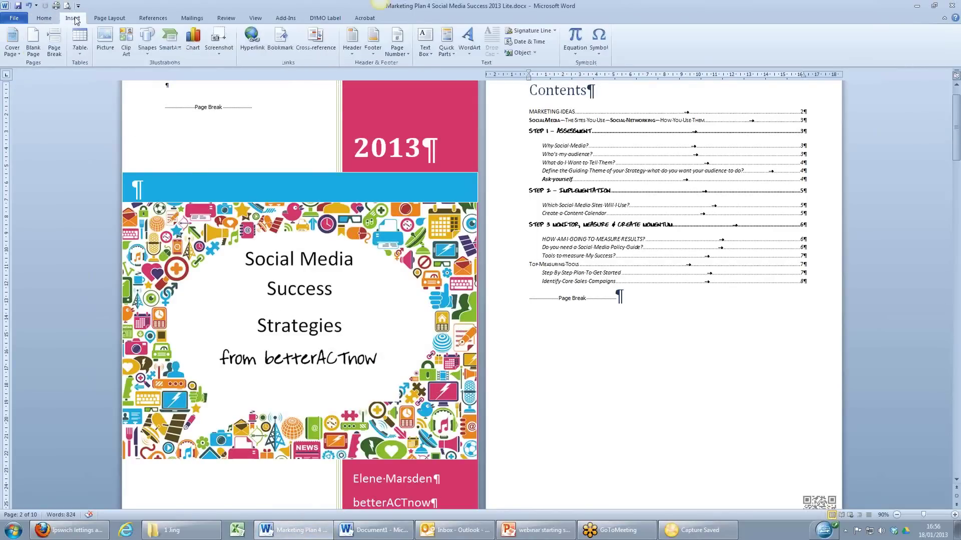
{"action": "left_click", "coordinate": [113, 53]}
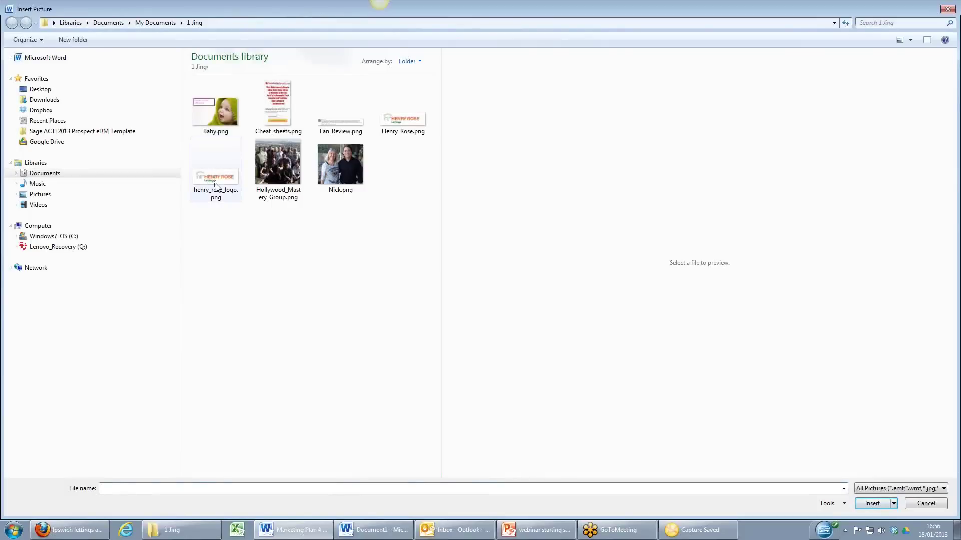
{"action": "left_click", "coordinate": [216, 186]}
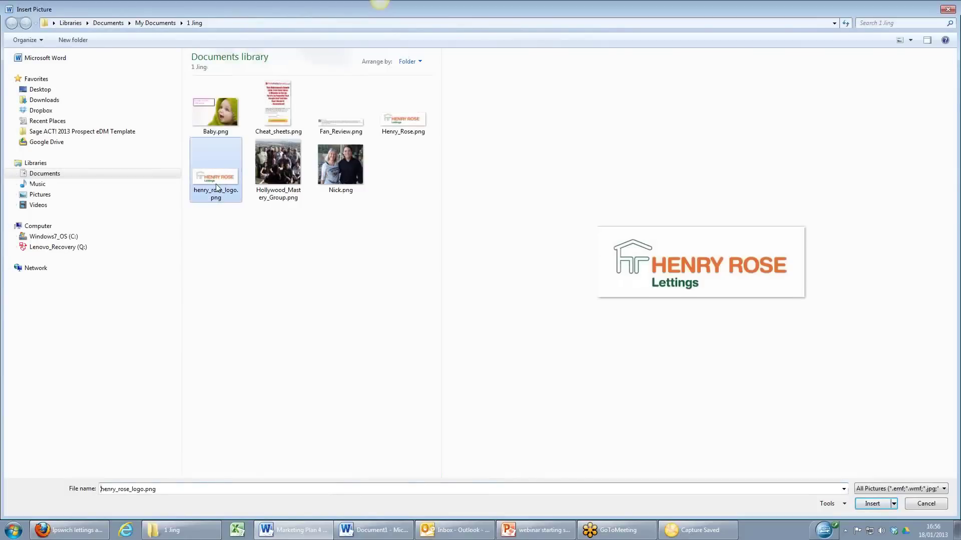
{"action": "left_click", "coordinate": [881, 503]}
- Move the logo to the top of the cover page, shrink it to about 7.7 cm wide, and preview printing
{"action": "scroll", "coordinate": [596, 411], "scroll_direction": "up", "scroll_amount": 5}
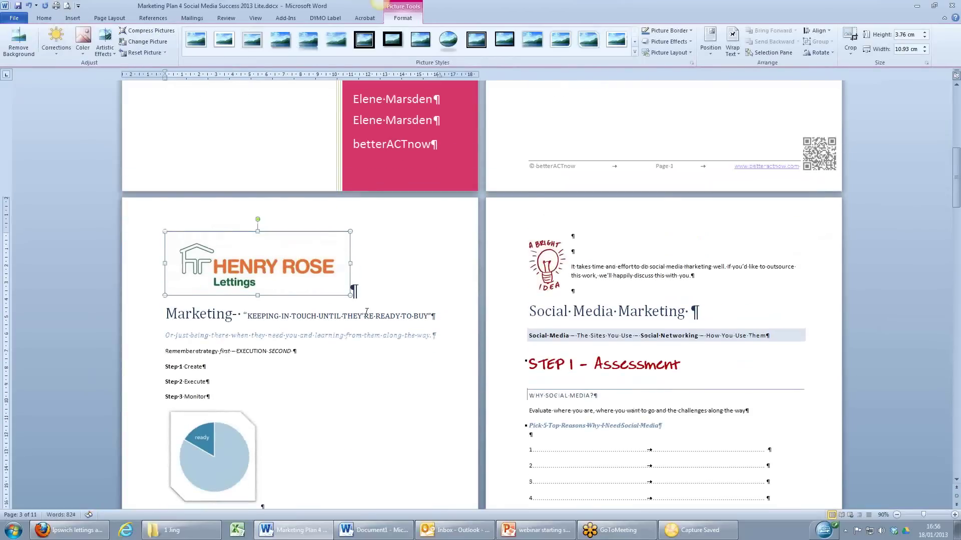
{"action": "left_click_drag", "start_coordinate": [317, 376], "coordinate": [265, 232]}
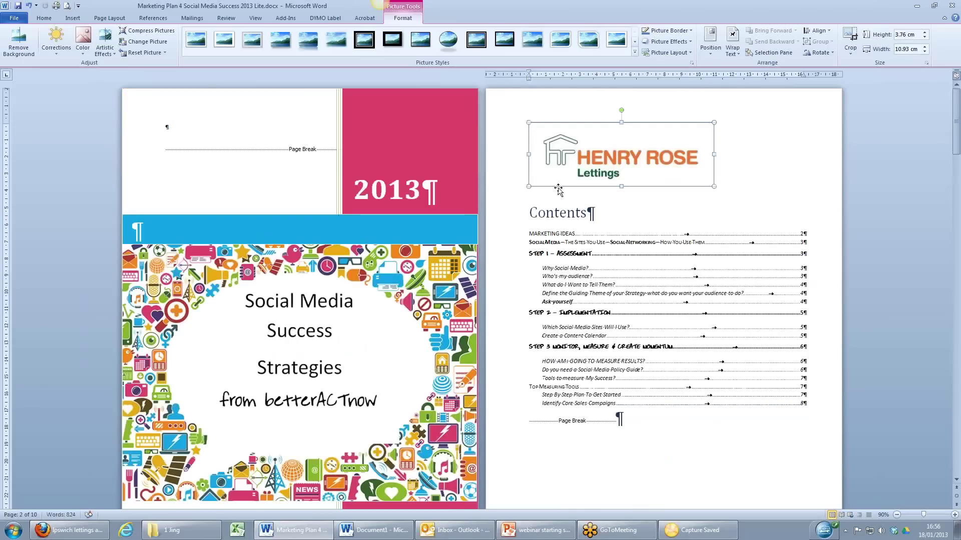
{"action": "left_click_drag", "start_coordinate": [693, 177], "coordinate": [659, 167]}
{"action": "left_click", "coordinate": [212, 161]}
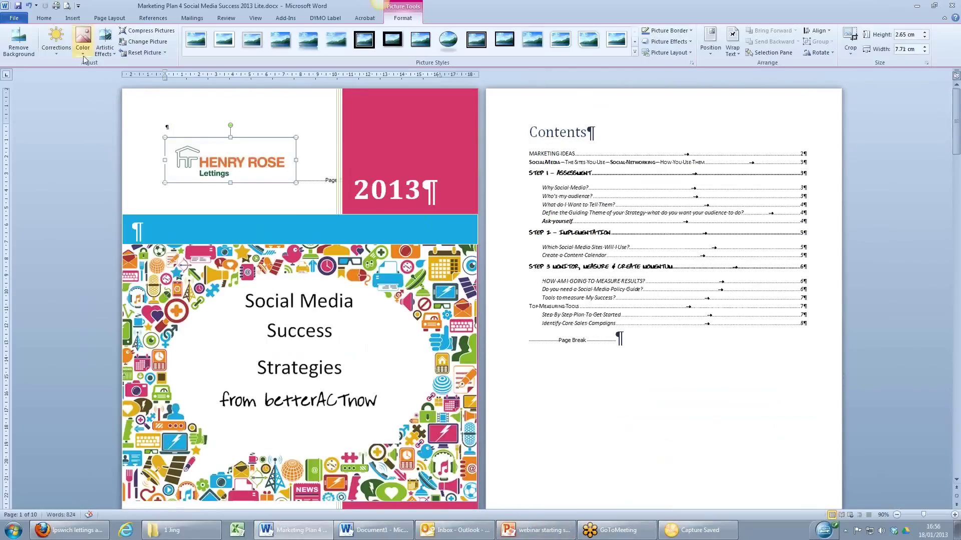
{"action": "left_click", "coordinate": [67, 5]}
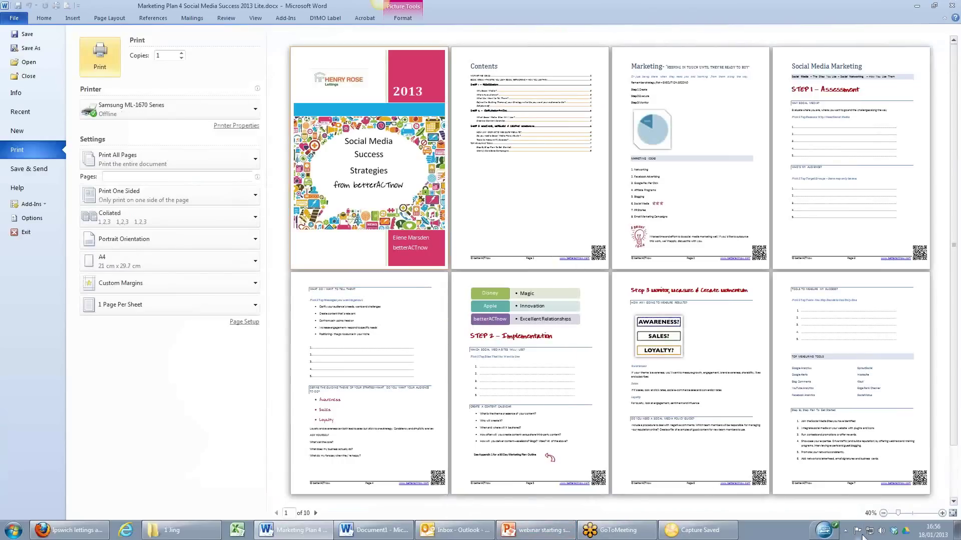
- Zoom the print preview to 90% so the cover page fills the view, then return to Firefox
{"action": "left_click", "coordinate": [942, 514]}
{"action": "left_click", "coordinate": [942, 513]}
{"action": "left_click", "coordinate": [942, 513]}
{"action": "left_click", "coordinate": [942, 514]}
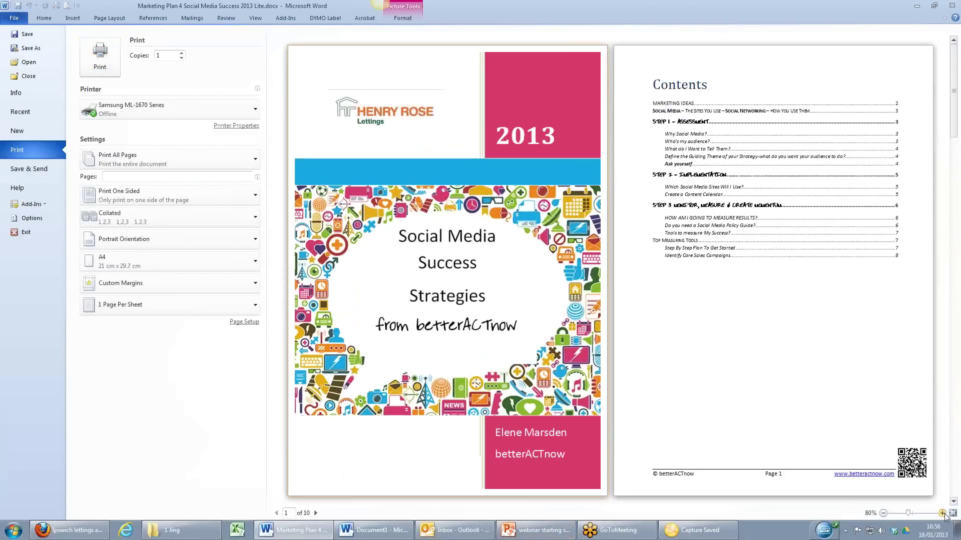
{"action": "left_click", "coordinate": [943, 514]}
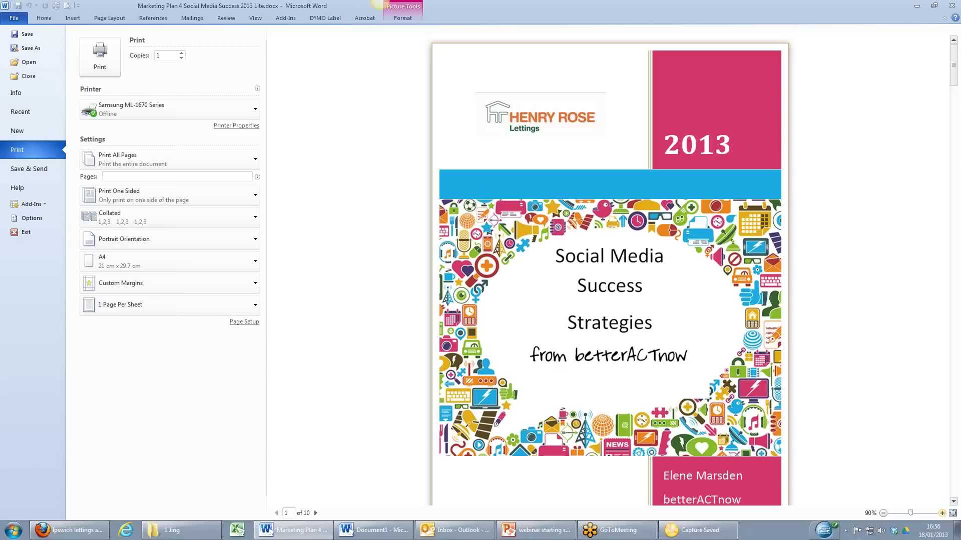
{"action": "mouse_move", "coordinate": [84, 534]}
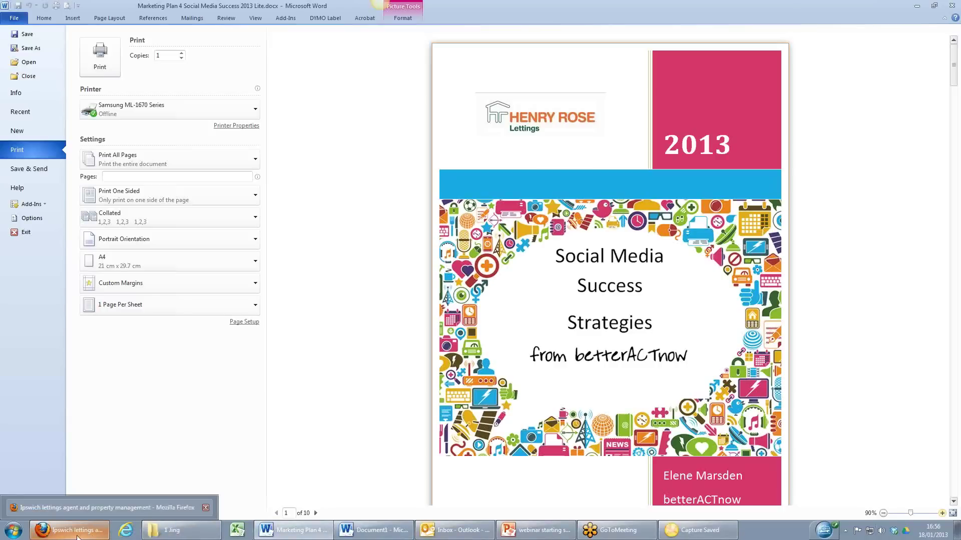
{"action": "left_click", "coordinate": [80, 534]}
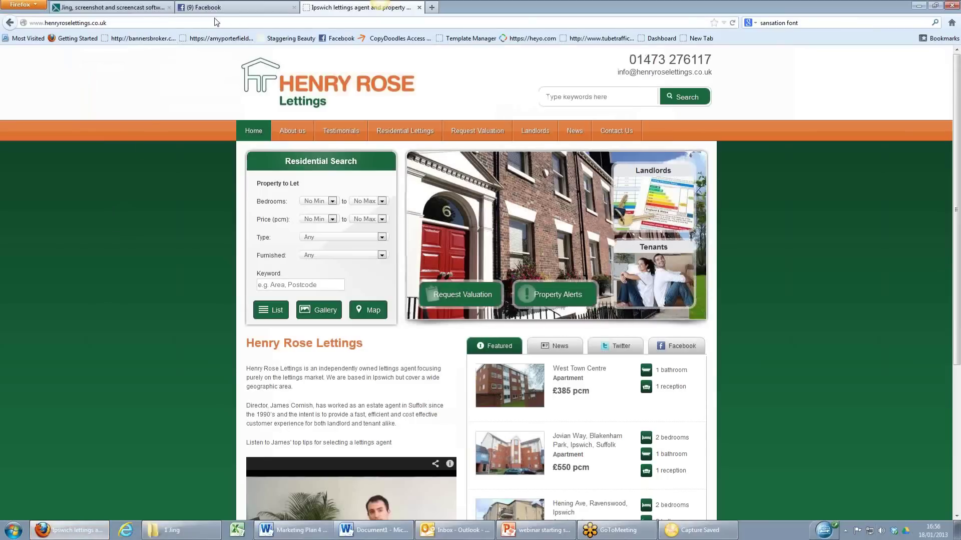
- Go to Google and run an image search for 'baby smiling'
{"action": "left_click", "coordinate": [108, 23]}
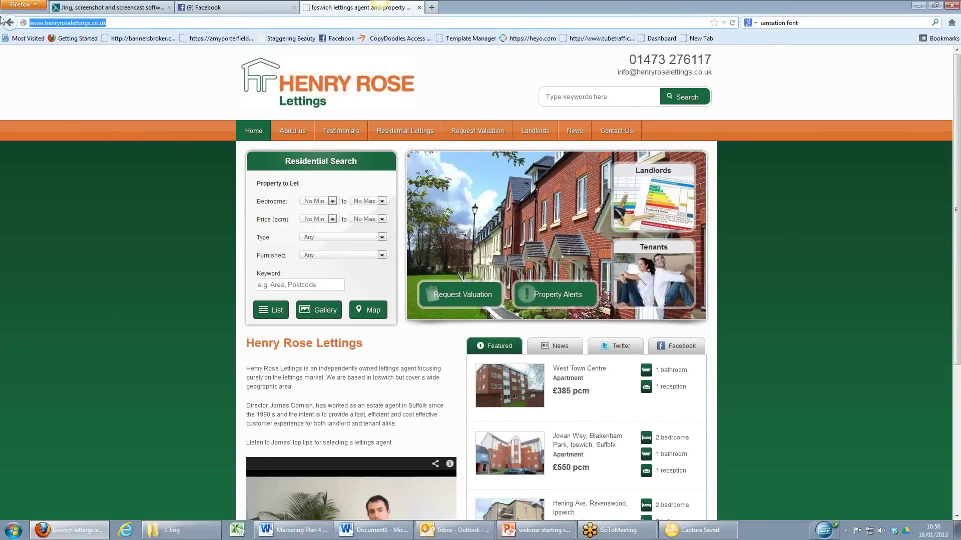
{"action": "type", "text": "w"}
{"action": "type", "text": "ww.g"}
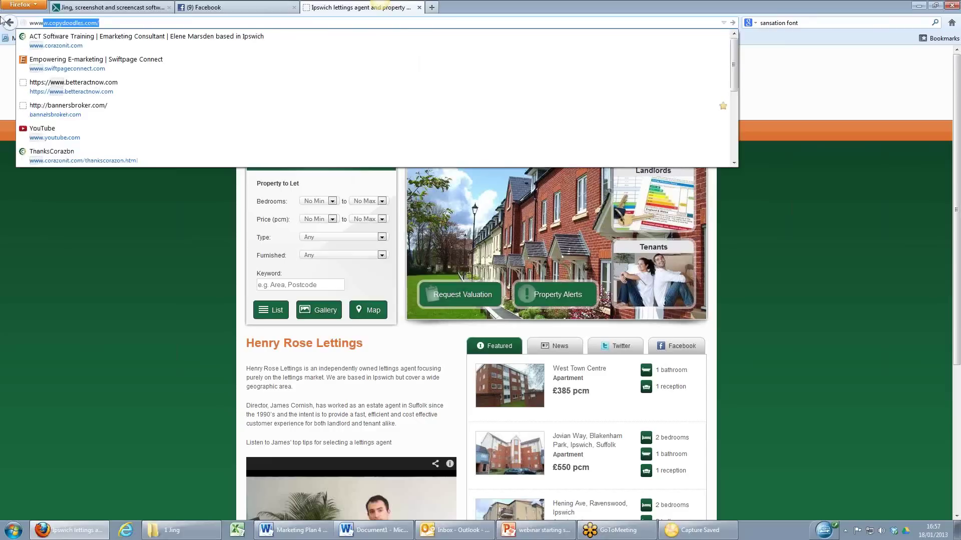
{"action": "type", "text": "oog"}
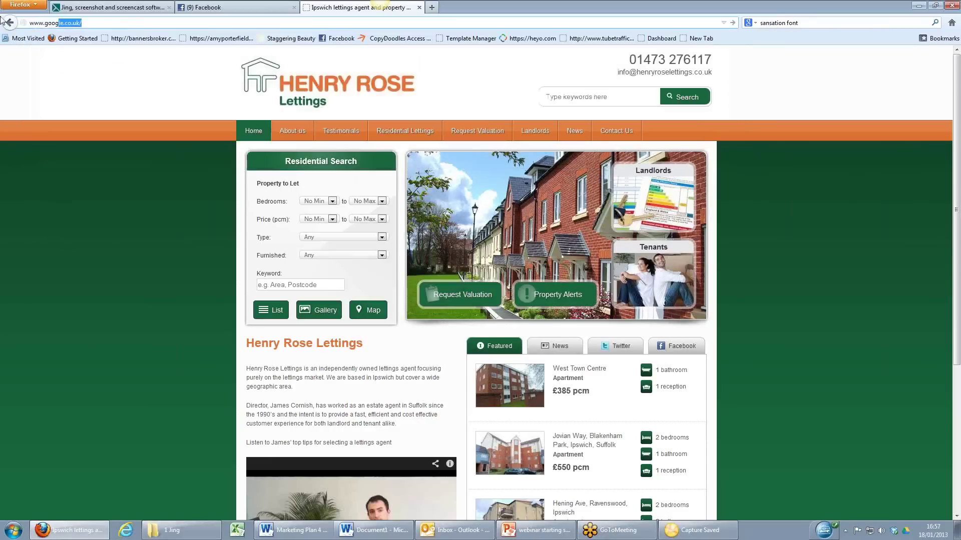
{"action": "key", "text": "Return"}
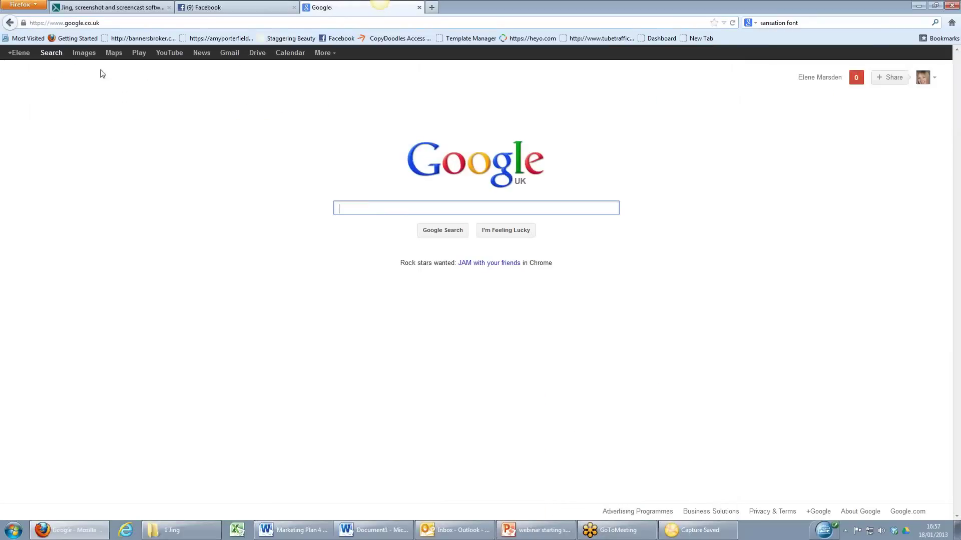
{"action": "left_click", "coordinate": [80, 54]}
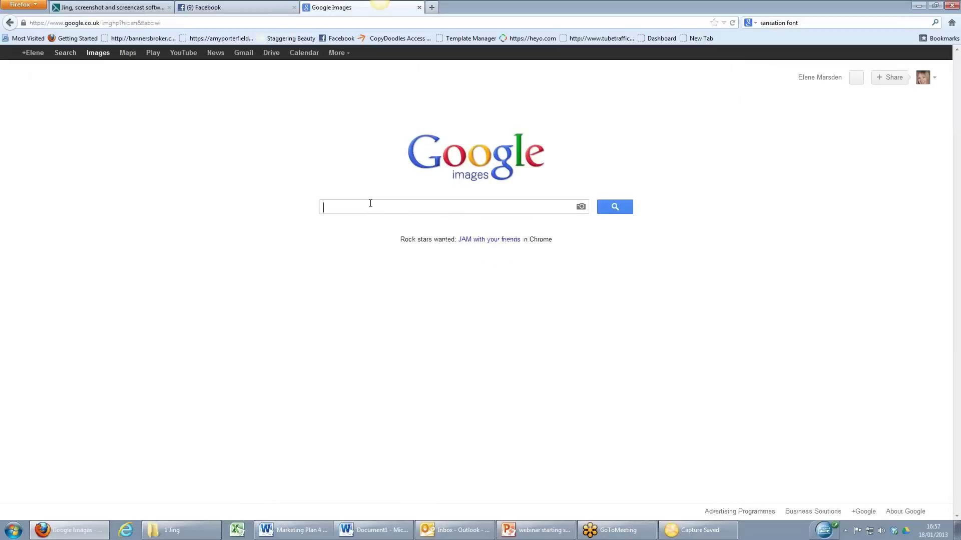
{"action": "type", "text": "bab"}
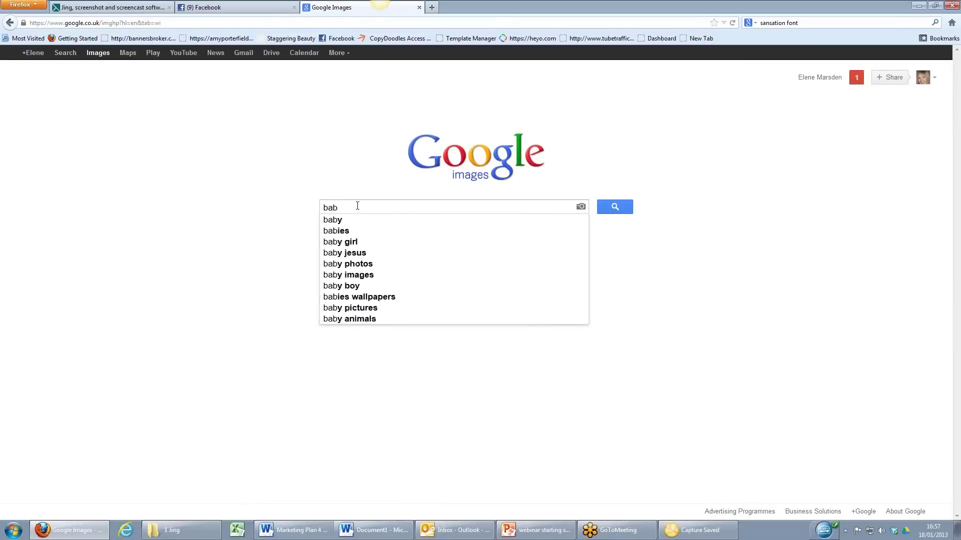
{"action": "type", "text": "y smilin"}
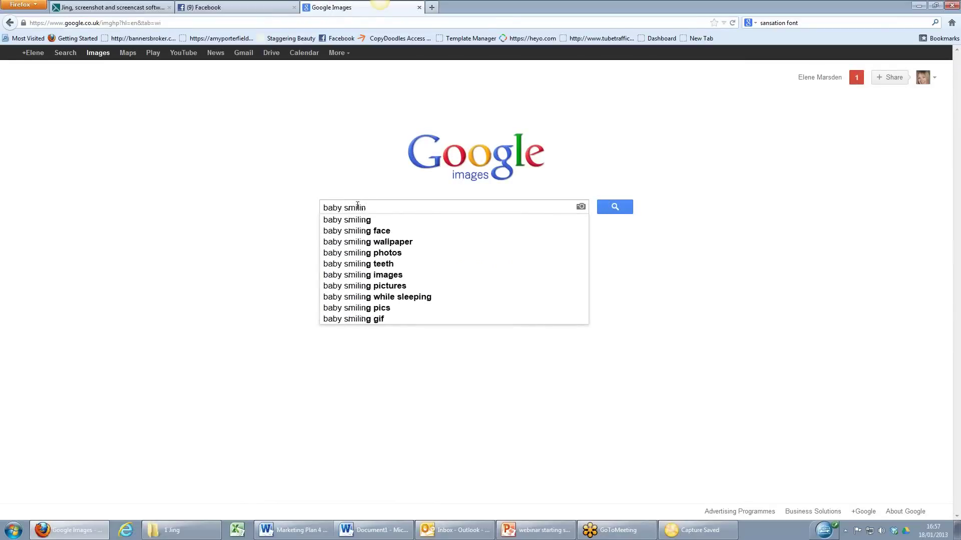
{"action": "key", "text": "Return"}
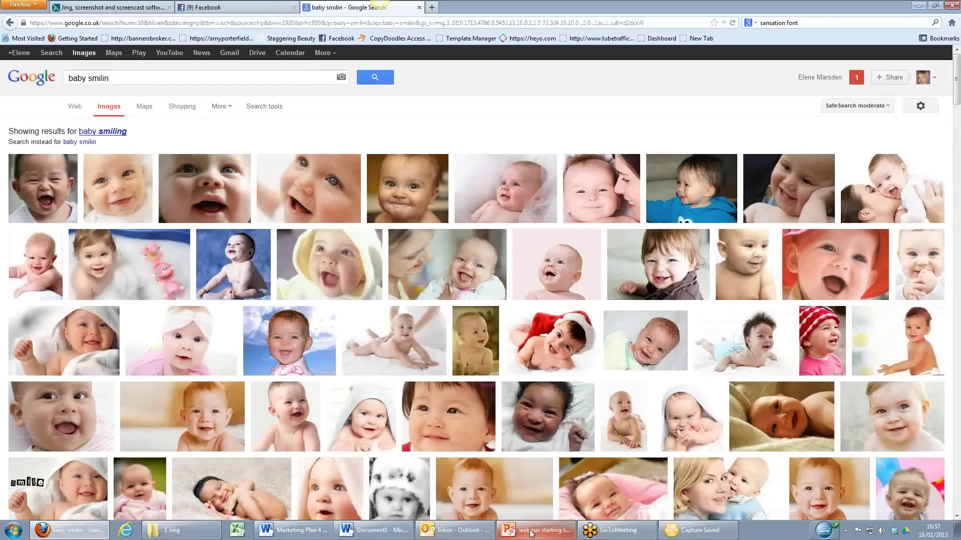
- Open the smiling baby photo from the results and start a Jing capture over it
{"action": "left_click", "coordinate": [956, 516]}
{"action": "scroll", "coordinate": [956, 515], "scroll_direction": "down", "scroll_amount": 8}
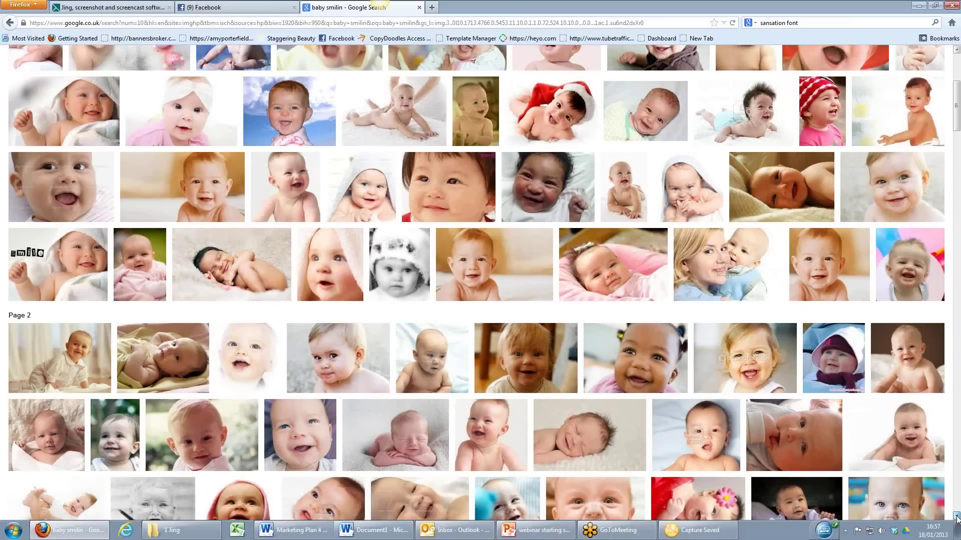
{"action": "scroll", "coordinate": [462, 395], "scroll_direction": "down", "scroll_amount": 18}
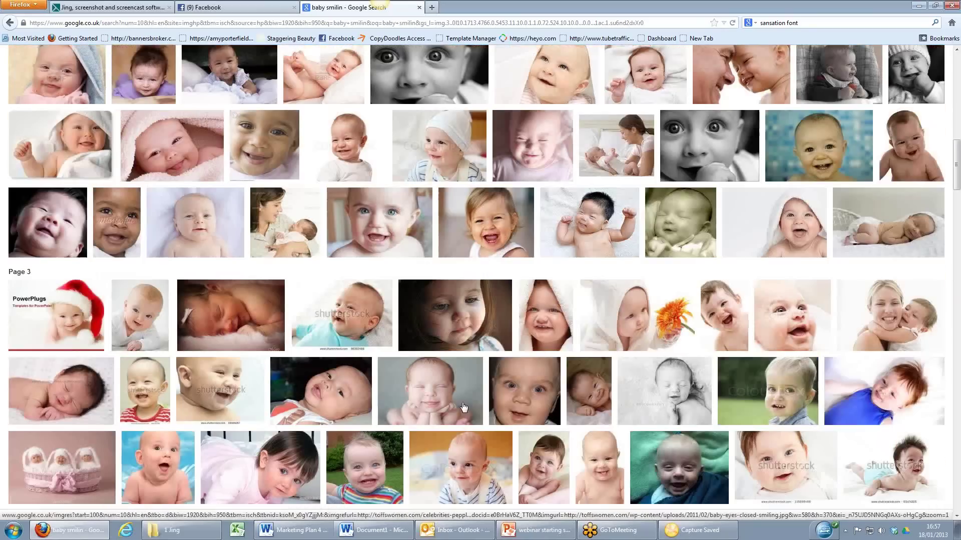
{"action": "scroll", "coordinate": [463, 407], "scroll_direction": "down", "scroll_amount": 10}
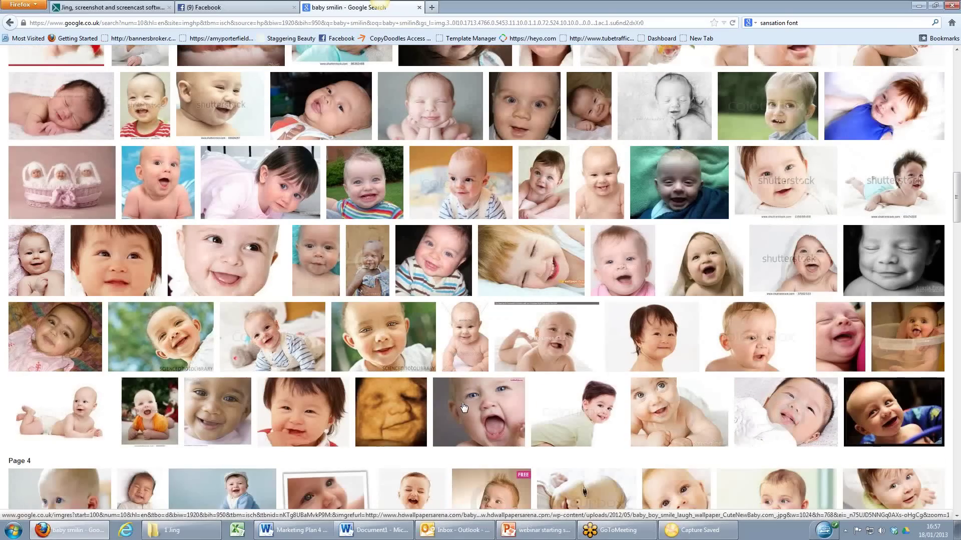
{"action": "scroll", "coordinate": [531, 366], "scroll_direction": "up", "scroll_amount": 12}
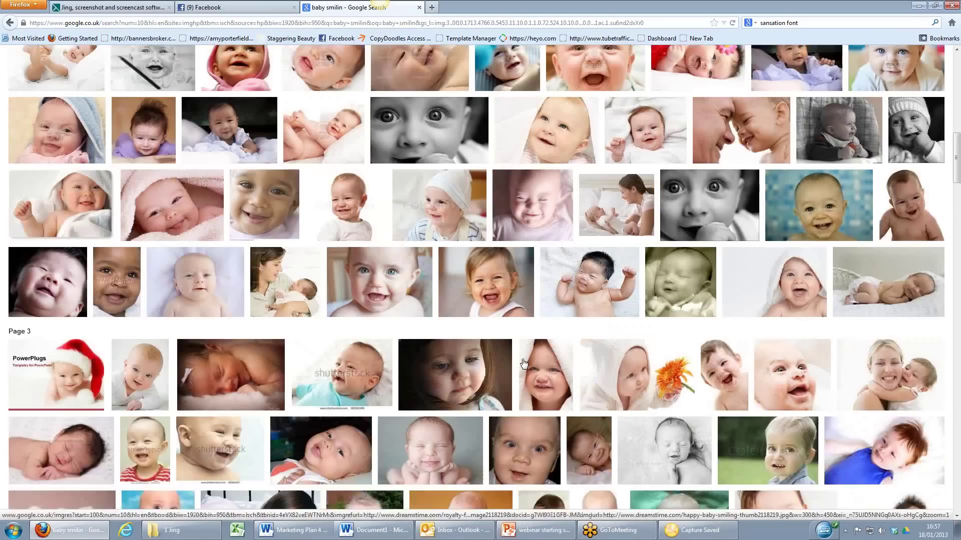
{"action": "scroll", "coordinate": [524, 364], "scroll_direction": "up", "scroll_amount": 18}
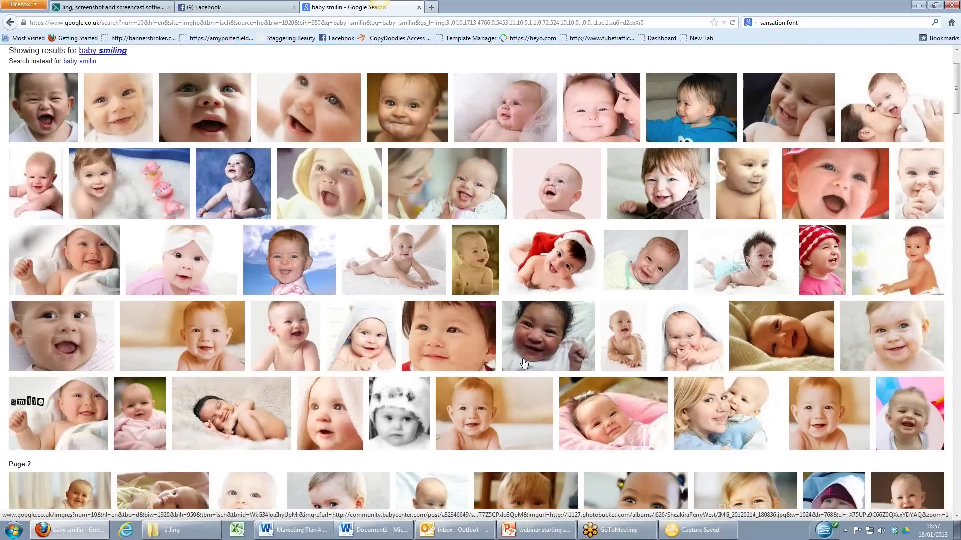
{"action": "scroll", "coordinate": [524, 364], "scroll_direction": "up", "scroll_amount": 3}
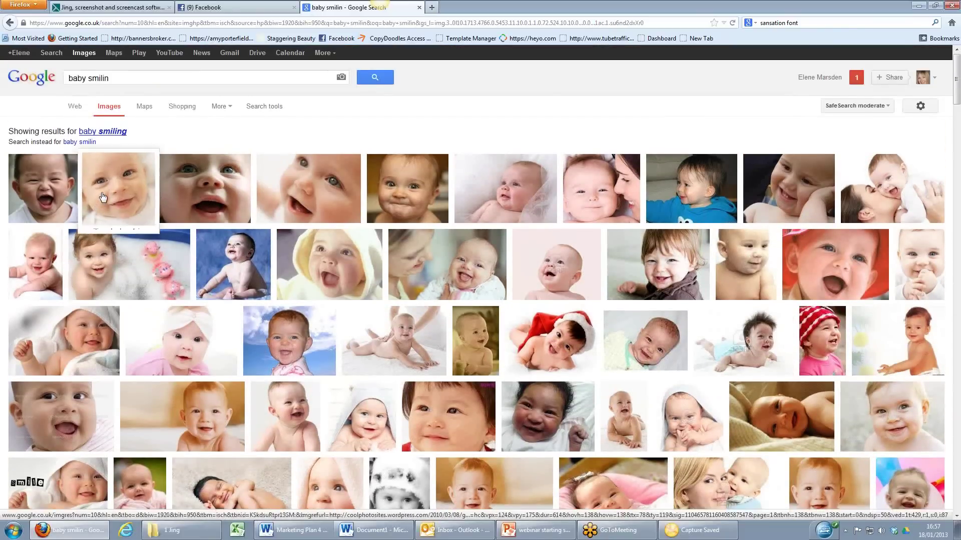
{"action": "left_click", "coordinate": [102, 197]}
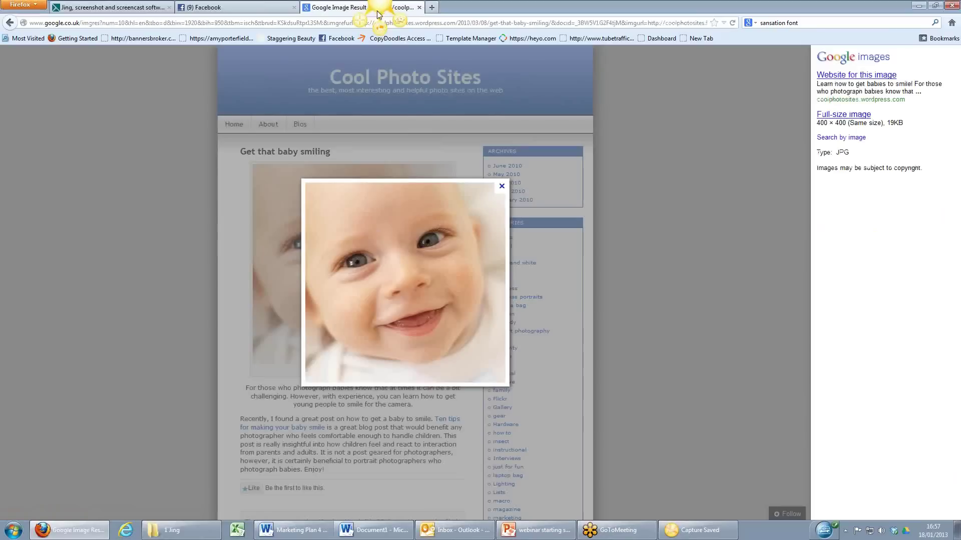
{"action": "left_click", "coordinate": [360, 20]}
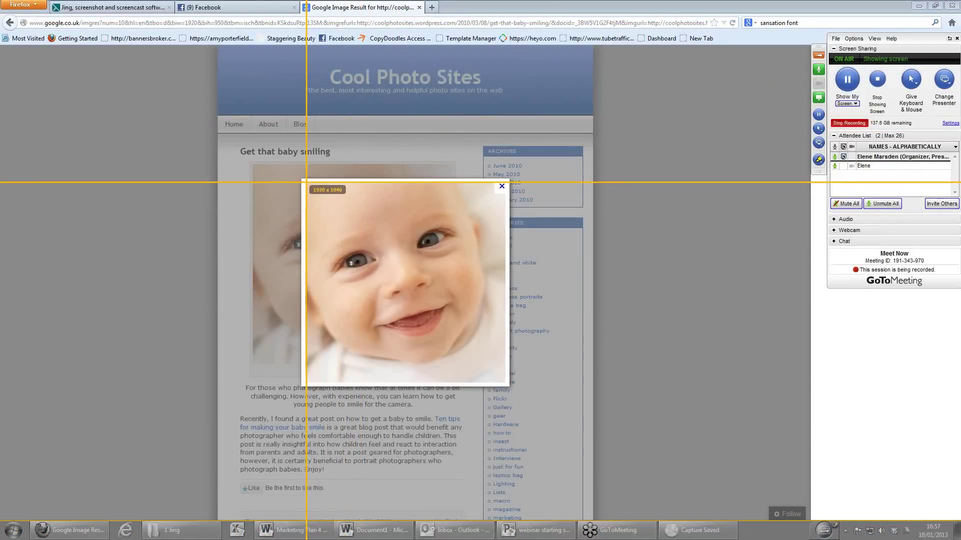
- Capture the baby photo as a 410 × 398 image named Baby
{"action": "left_click_drag", "start_coordinate": [305, 183], "coordinate": [510, 383]}
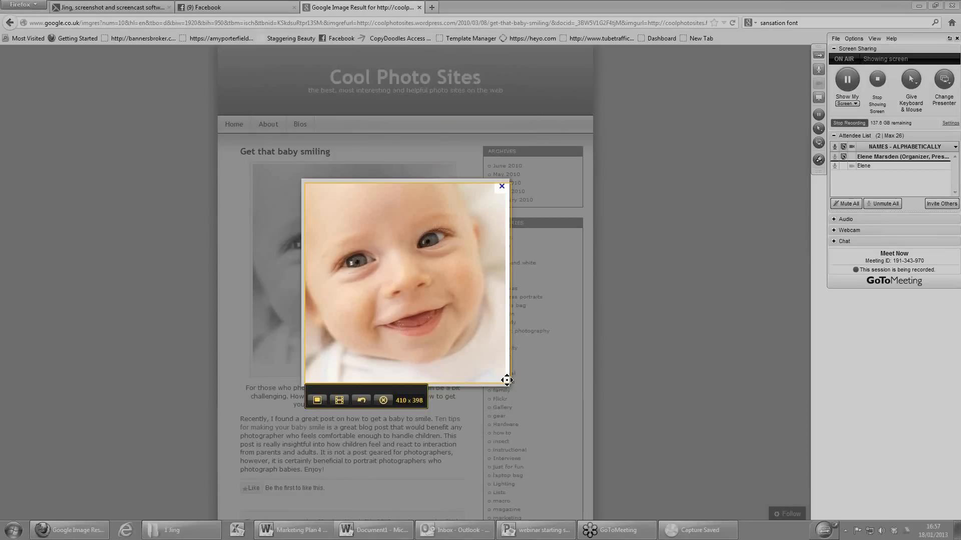
{"action": "left_click", "coordinate": [319, 400]}
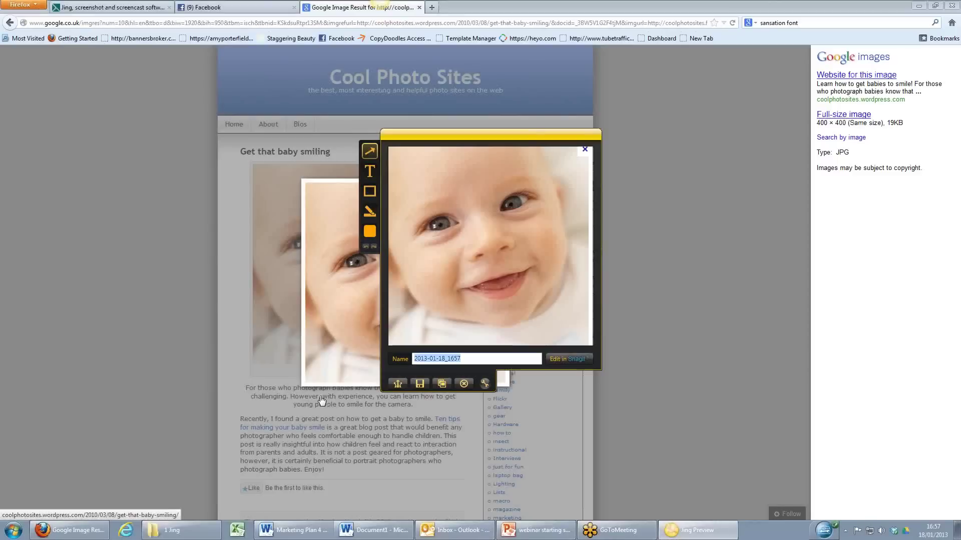
{"action": "type", "text": "B"}
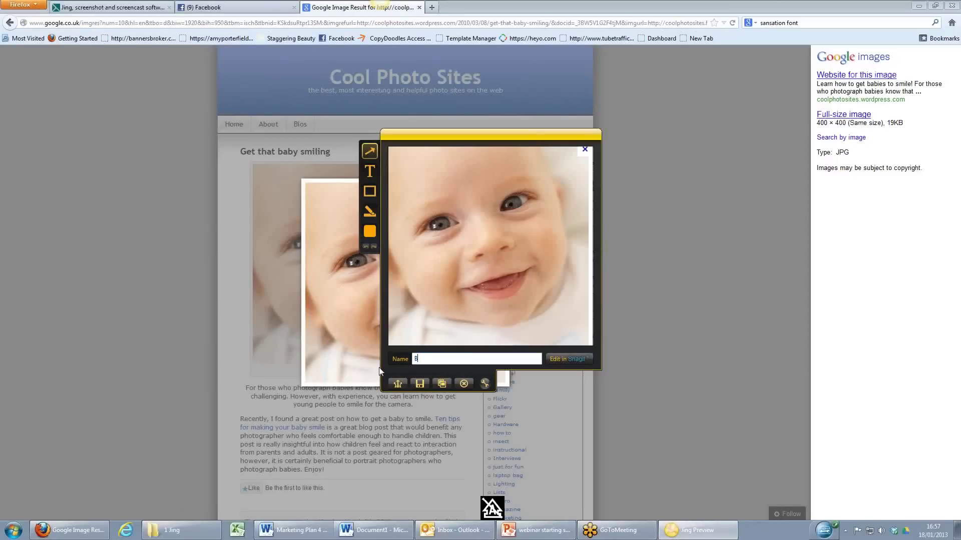
{"action": "type", "text": "aby"}
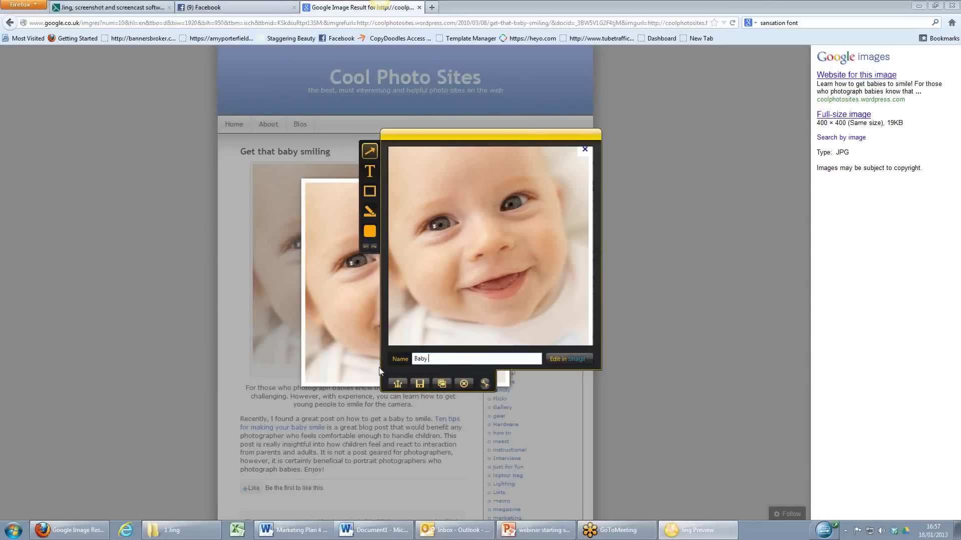
{"action": "left_click", "coordinate": [371, 172]}
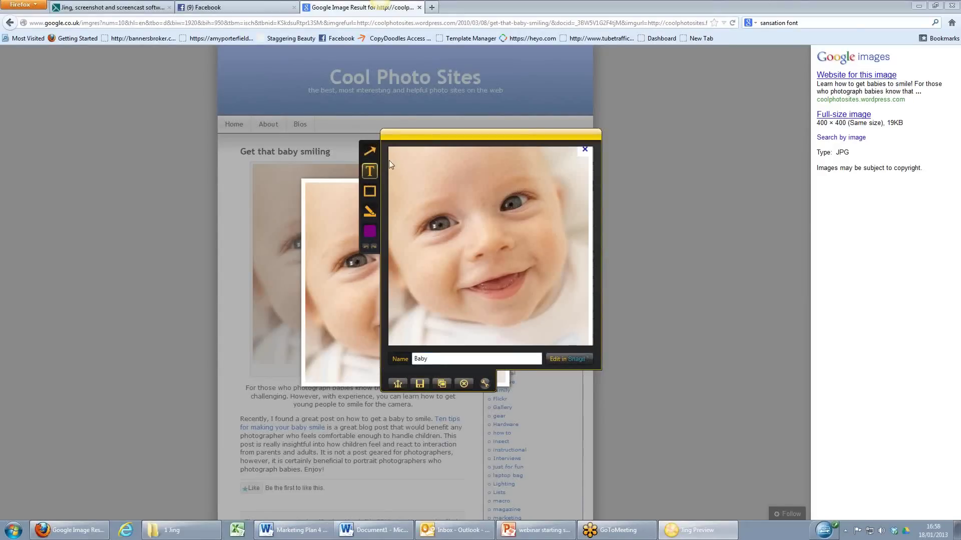
- Add the caption 'A smile can light up the world' and move it to the photo's top-left
{"action": "left_click_drag", "start_coordinate": [395, 167], "coordinate": [544, 199]}
{"action": "key", "text": "Caps_Lock"}
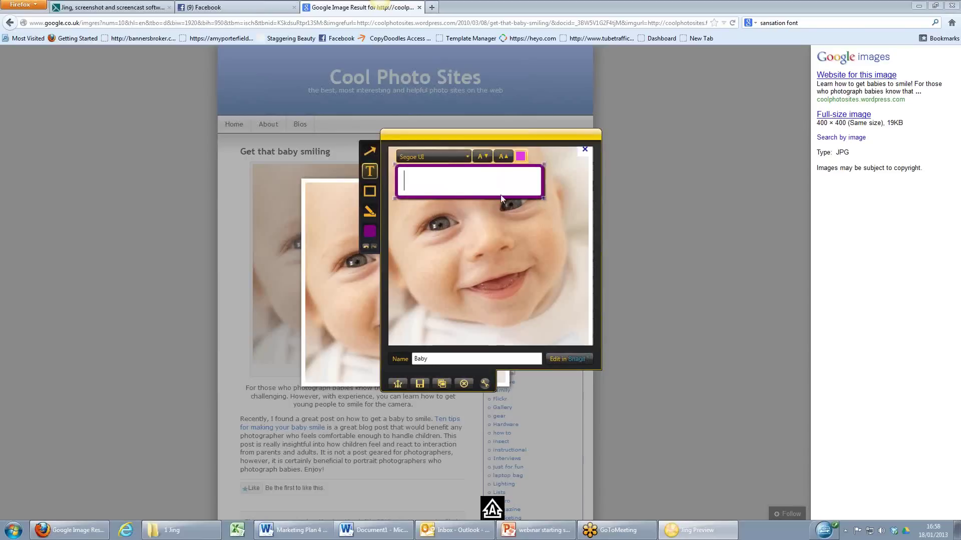
{"action": "type", "text": "A smile can l"}
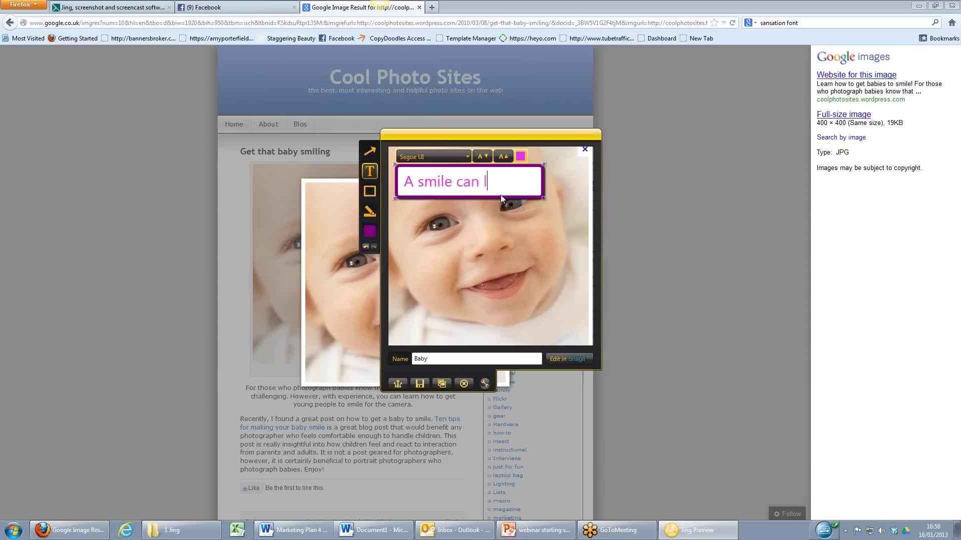
{"action": "type", "text": "ight up the "}
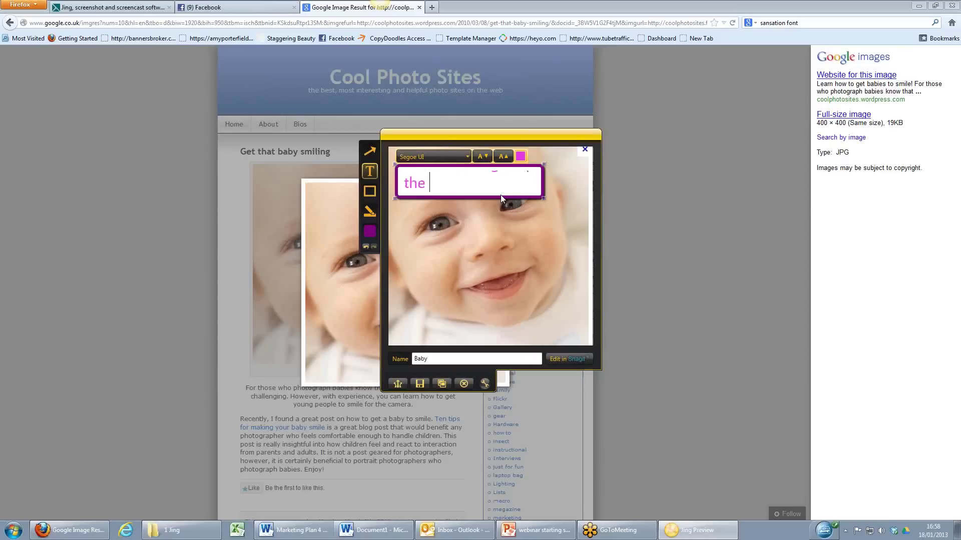
{"action": "type", "text": "world"}
{"action": "left_click_drag", "start_coordinate": [518, 199], "coordinate": [529, 329]}
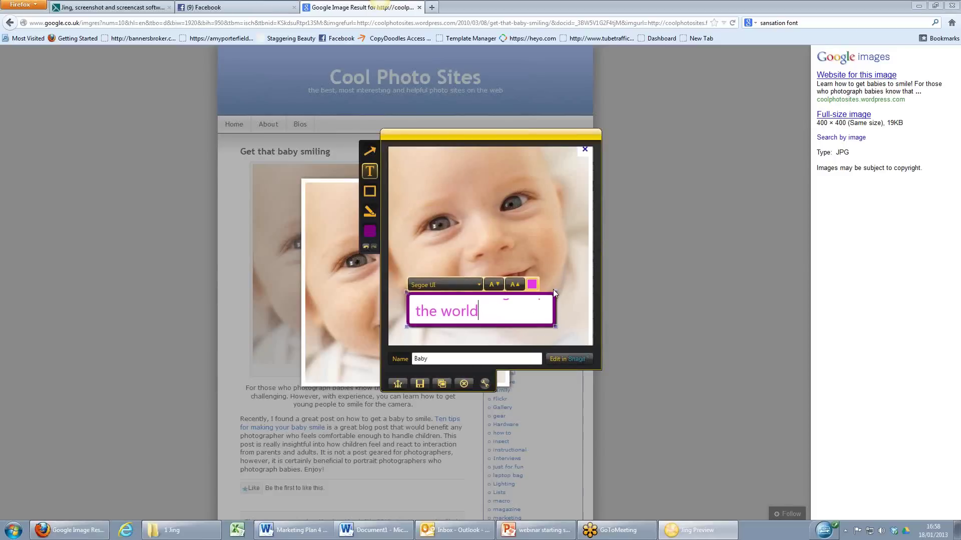
{"action": "left_click_drag", "start_coordinate": [555, 294], "coordinate": [577, 277]}
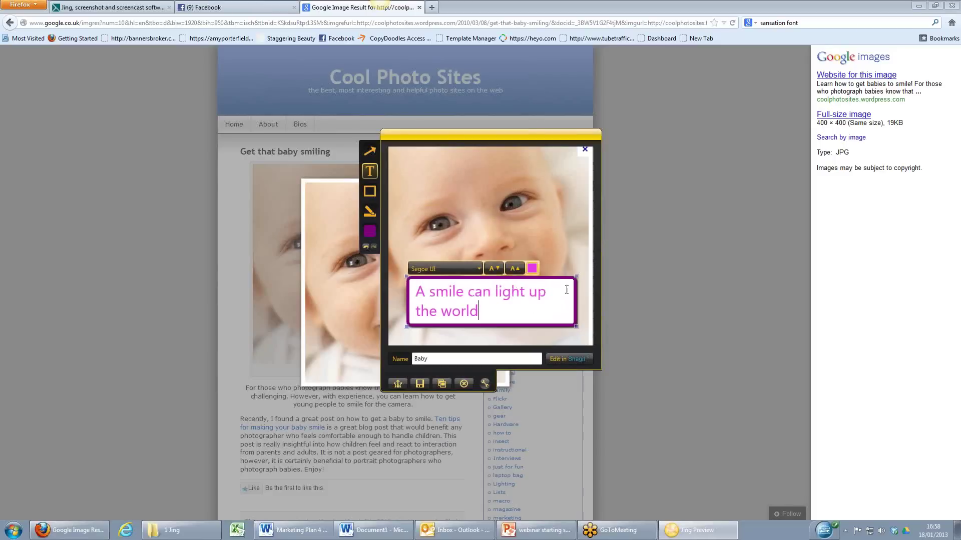
{"action": "left_click_drag", "start_coordinate": [508, 328], "coordinate": [488, 190]}
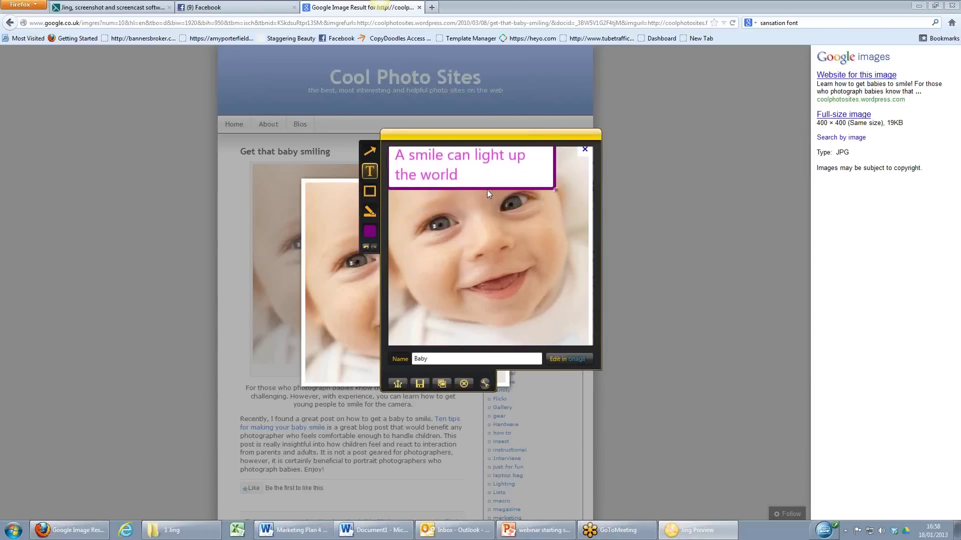
- Reduce the caption's font size four steps and shrink its box to a single line
{"action": "key", "text": "ctrl+a"}
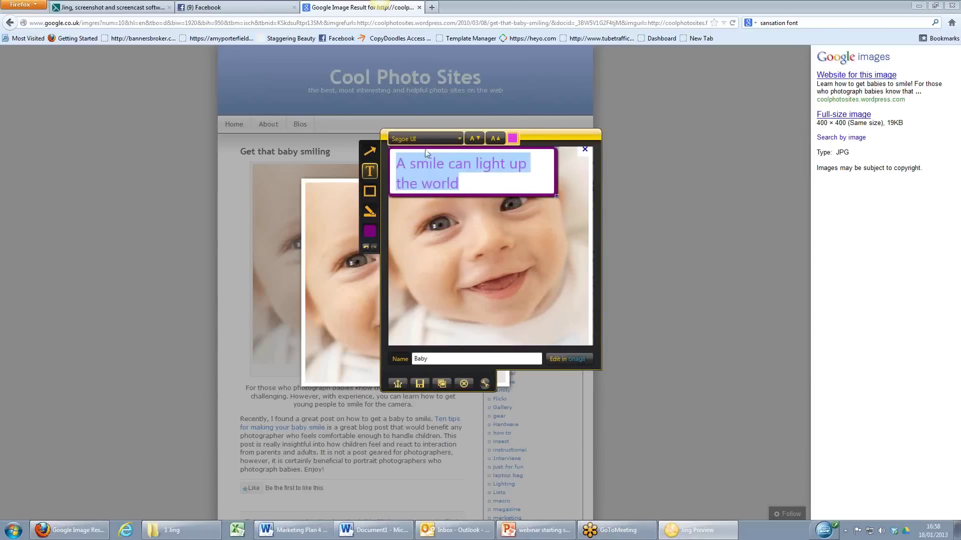
{"action": "left_click", "coordinate": [474, 139]}
{"action": "left_click", "coordinate": [474, 139]}
{"action": "left_click", "coordinate": [474, 139]}
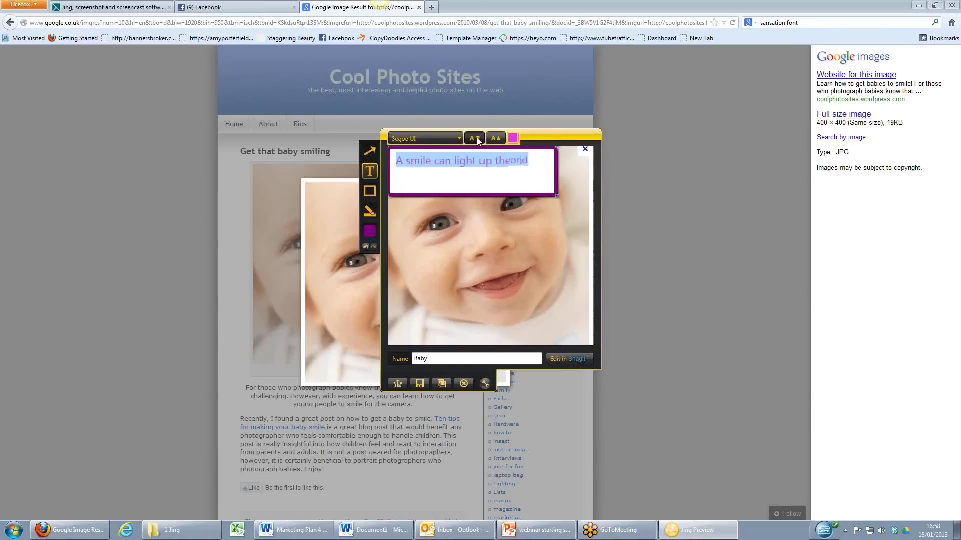
{"action": "left_click", "coordinate": [474, 138]}
{"action": "left_click_drag", "start_coordinate": [559, 198], "coordinate": [553, 191]}
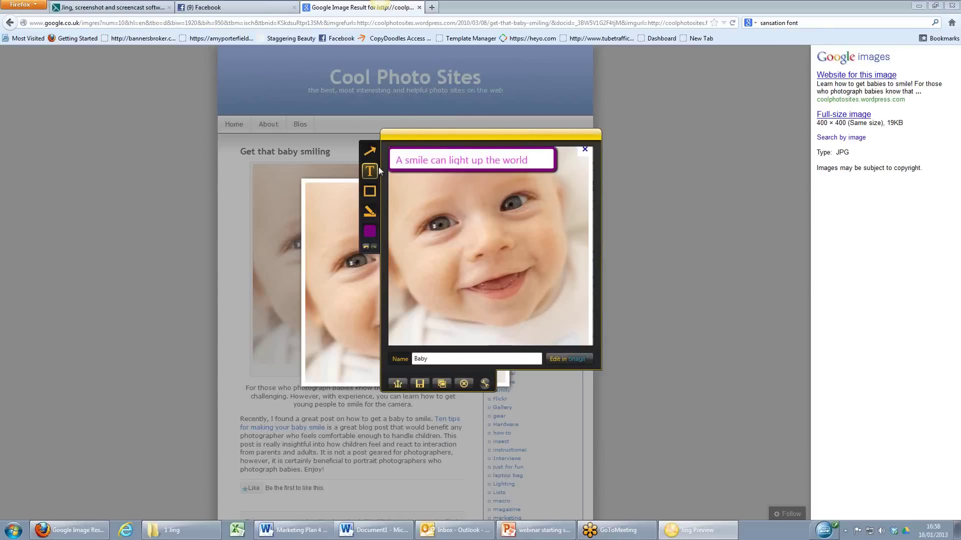
- Try an arrow at the baby's mouth, undo it, and slightly enlarge the caption box
{"action": "left_click", "coordinate": [369, 151]}
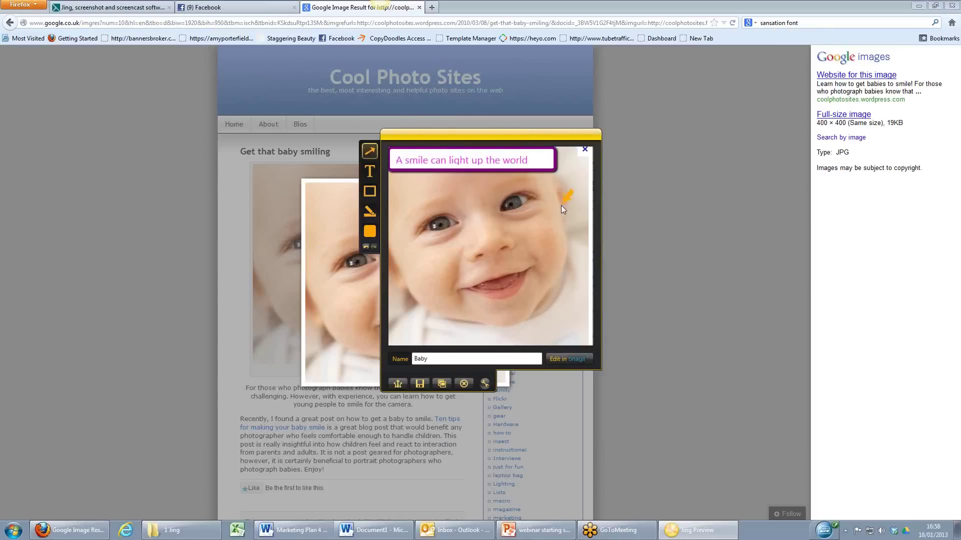
{"action": "left_click_drag", "start_coordinate": [563, 209], "coordinate": [523, 270]}
{"action": "left_click", "coordinate": [367, 246]}
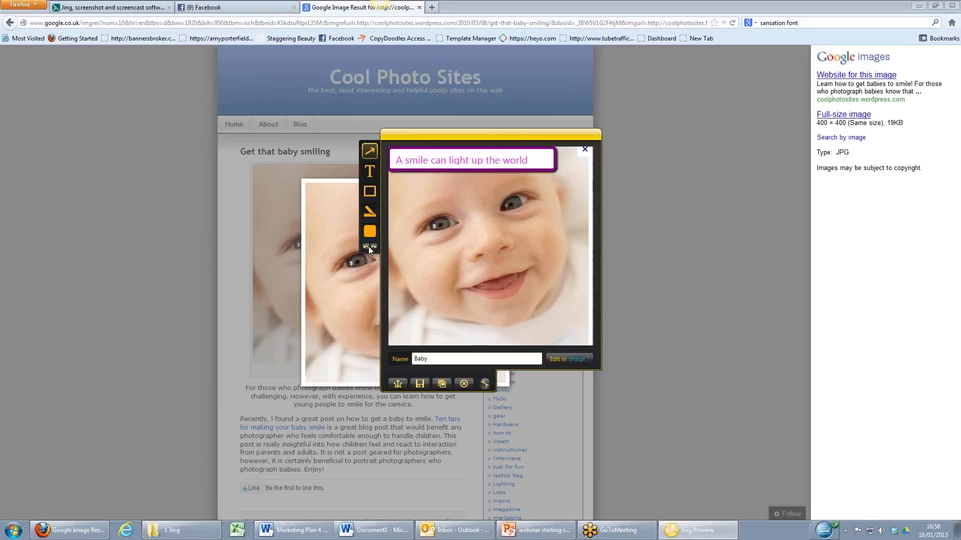
{"action": "left_click", "coordinate": [463, 169]}
{"action": "left_click_drag", "start_coordinate": [556, 172], "coordinate": [560, 178]}
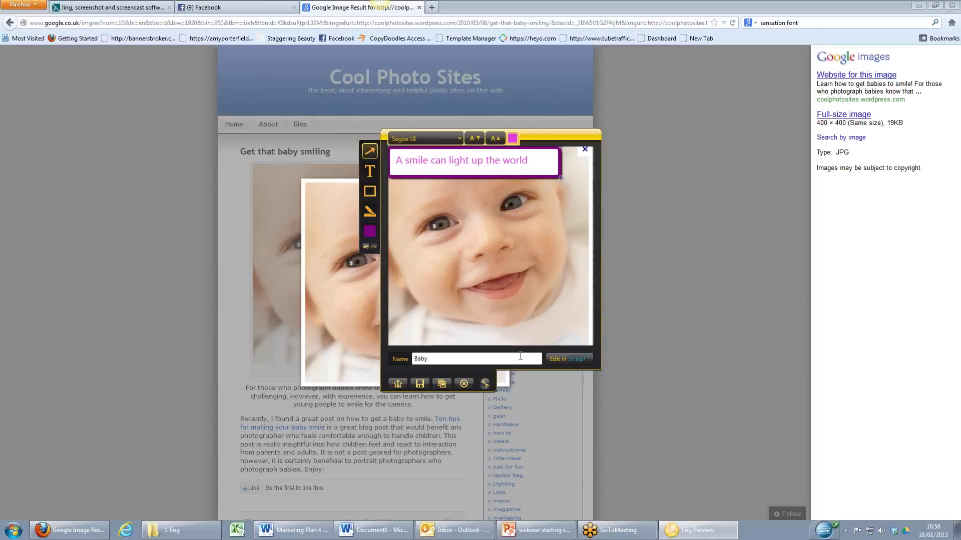
- Save the captioned capture as smile.png in the 1 Jing folder
{"action": "left_click", "coordinate": [419, 383]}
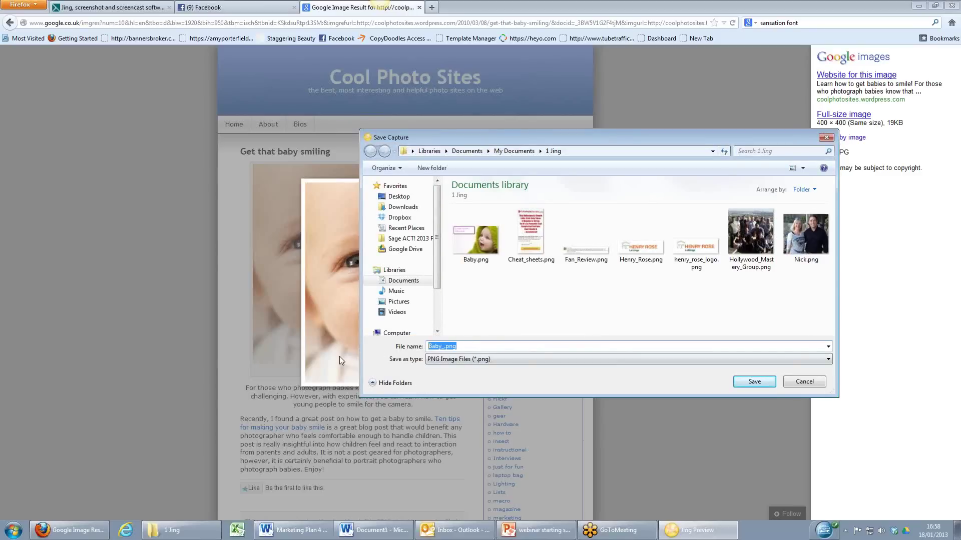
{"action": "type", "text": "smile"}
{"action": "left_click", "coordinate": [753, 382]}
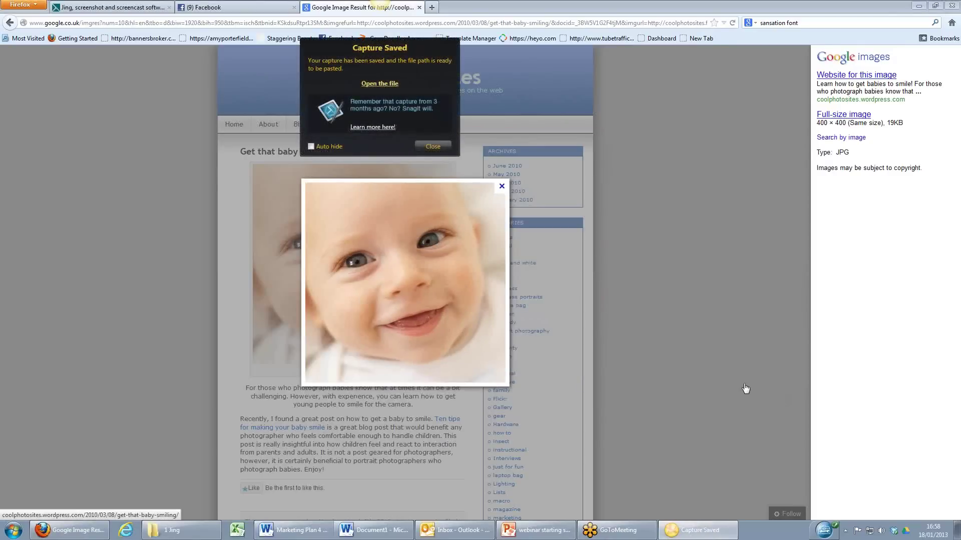
{"action": "left_click", "coordinate": [235, 10]}
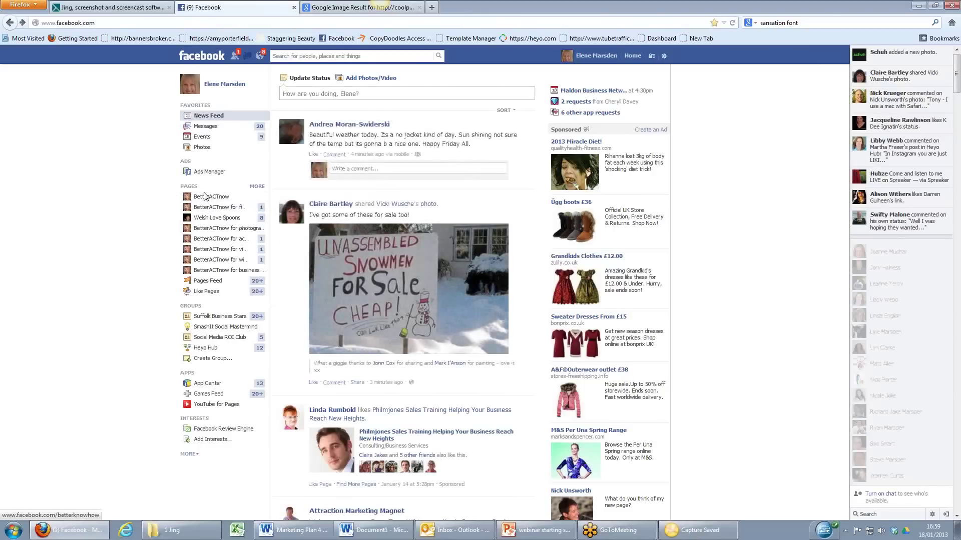
- Open the BetterACTnow Facebook business page
{"action": "left_click", "coordinate": [208, 196]}
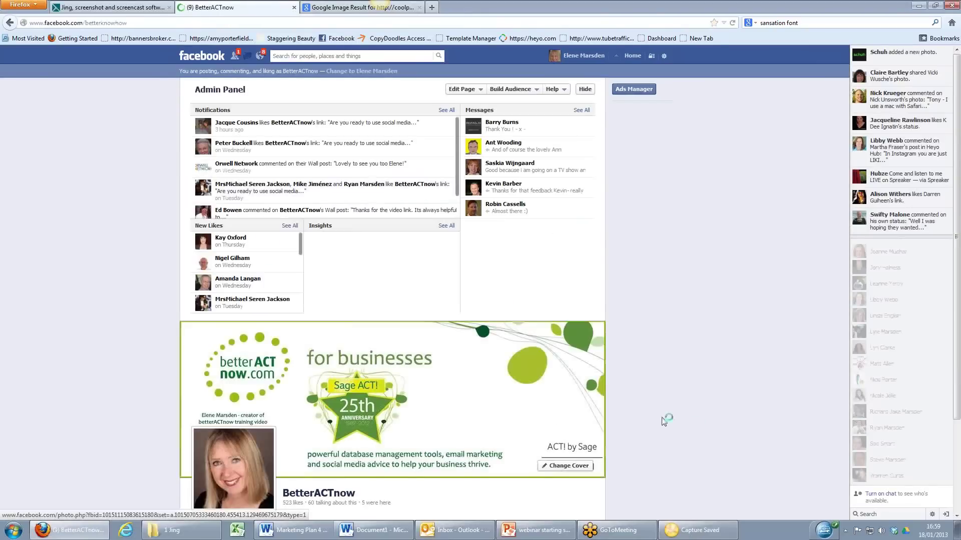
{"action": "scroll", "coordinate": [706, 425], "scroll_direction": "down", "scroll_amount": 5}
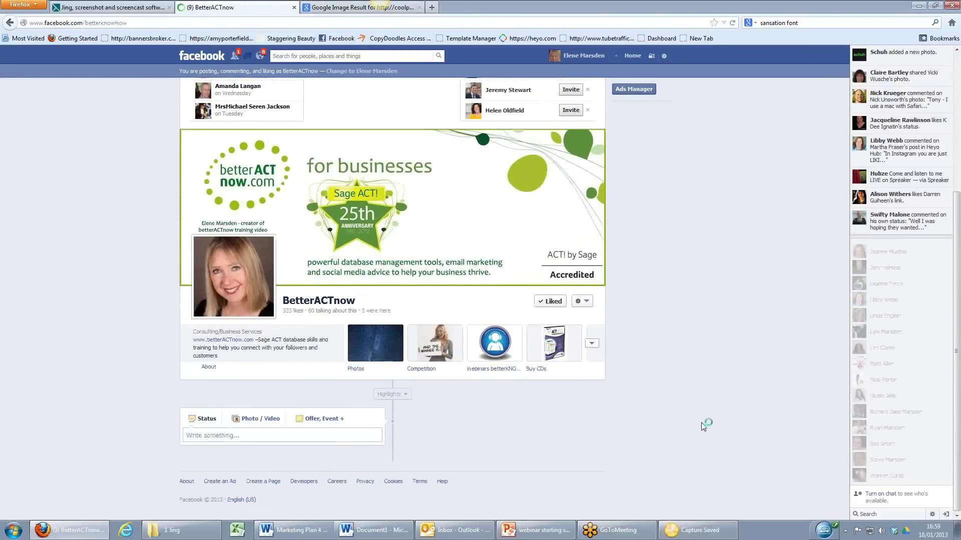
{"action": "scroll", "coordinate": [650, 435], "scroll_direction": "down", "scroll_amount": 2}
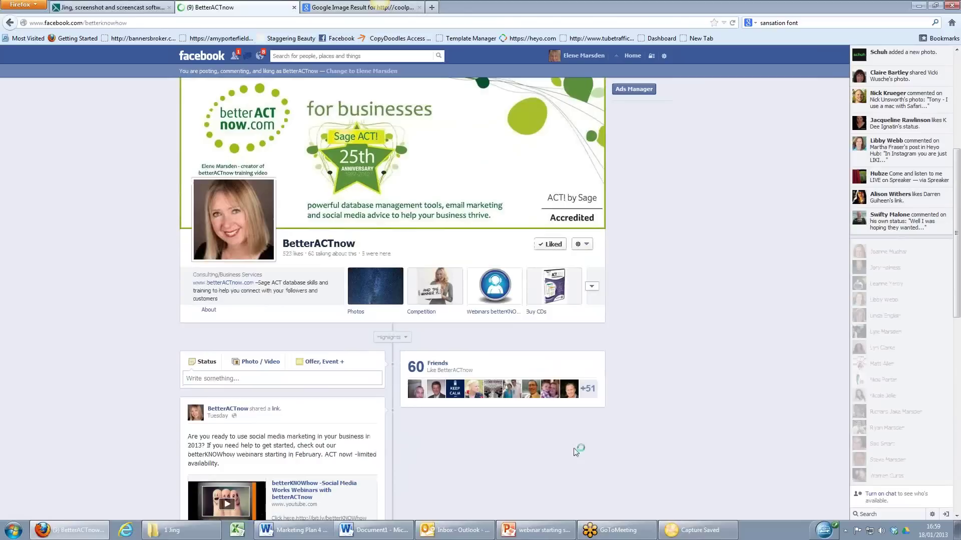
- Attach smile.png as a photo post and publish it to the page
{"action": "left_click", "coordinate": [256, 365]}
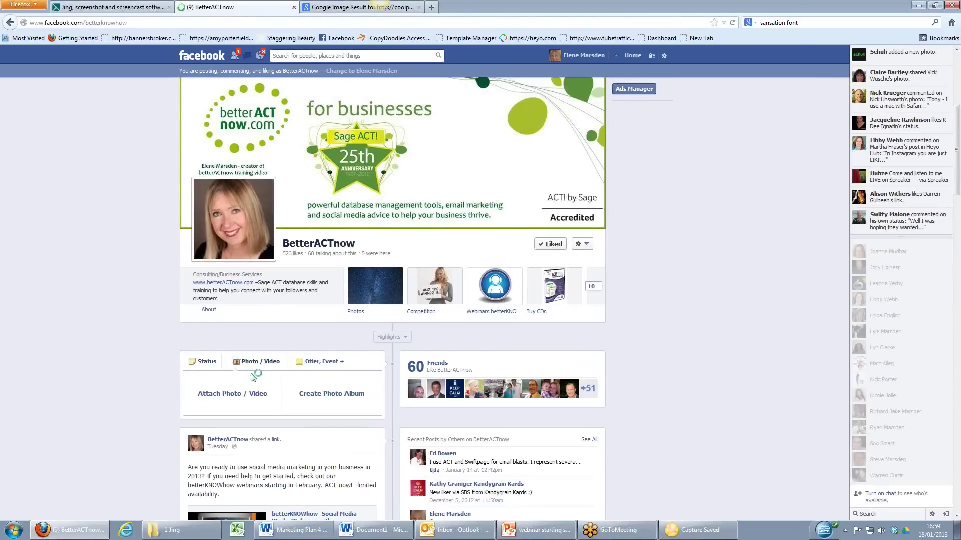
{"action": "left_click", "coordinate": [230, 396]}
{"action": "left_click", "coordinate": [275, 424]}
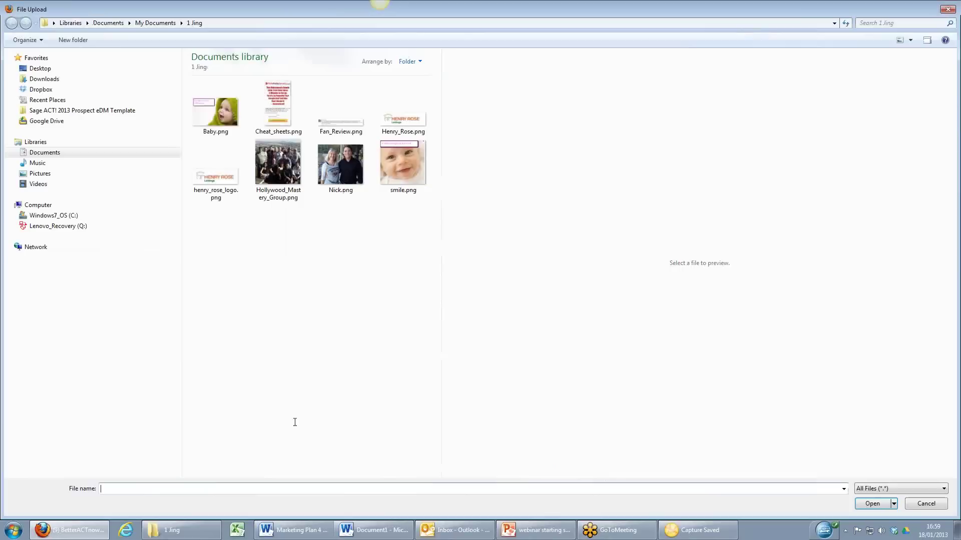
{"action": "left_click", "coordinate": [407, 161]}
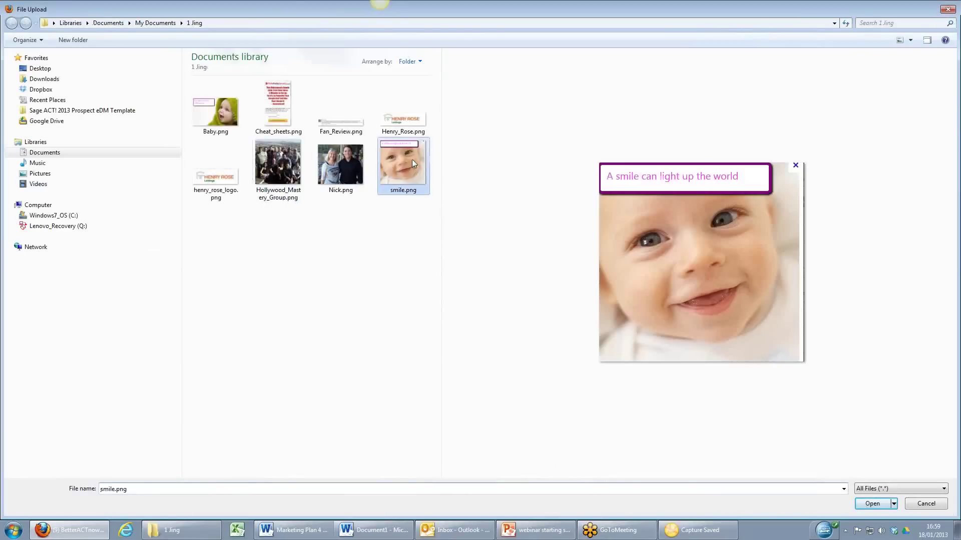
{"action": "left_click", "coordinate": [868, 502]}
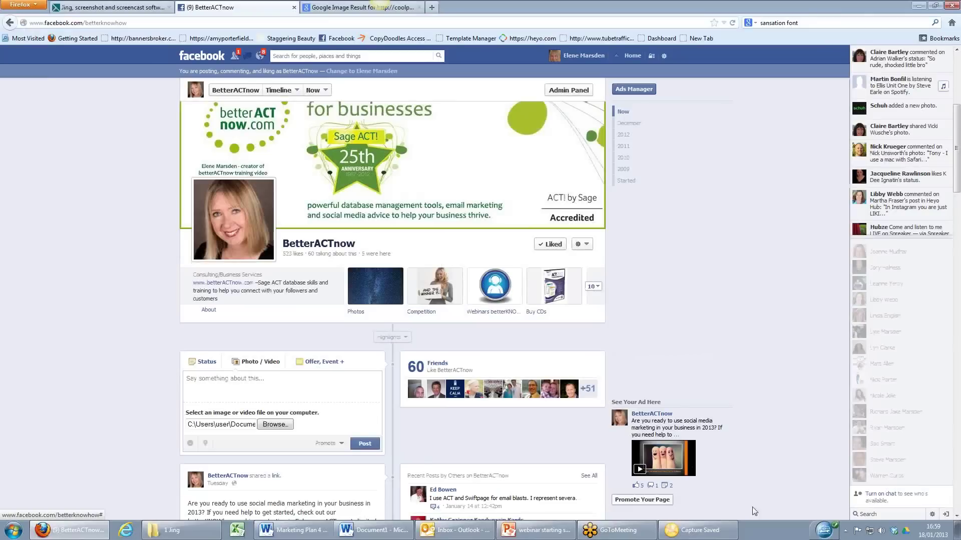
{"action": "left_click", "coordinate": [354, 444]}
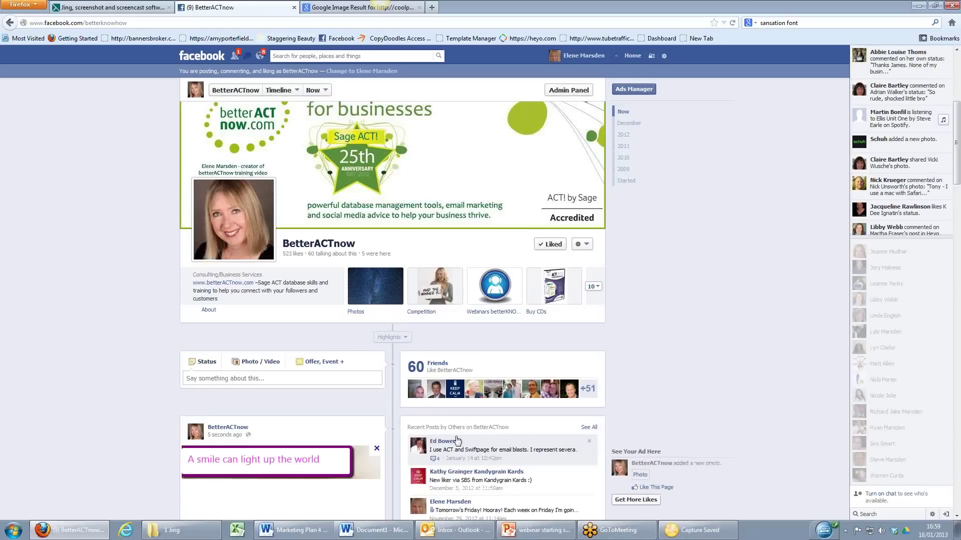
- Check the published baby photo on the BetterACTnow timeline, then switch to the TechSmith Jing tab
{"action": "scroll", "coordinate": [455, 437], "scroll_direction": "down", "scroll_amount": 5}
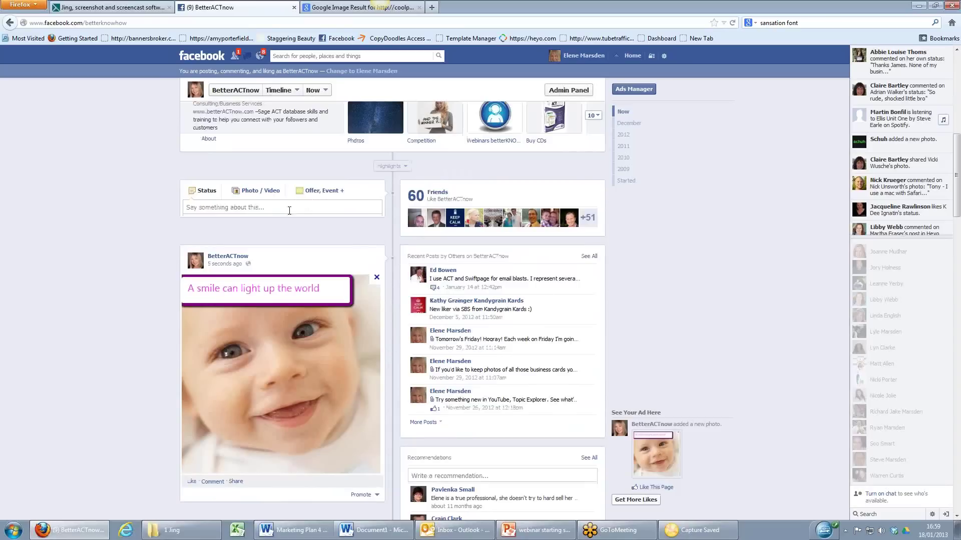
{"action": "left_click", "coordinate": [126, 13]}
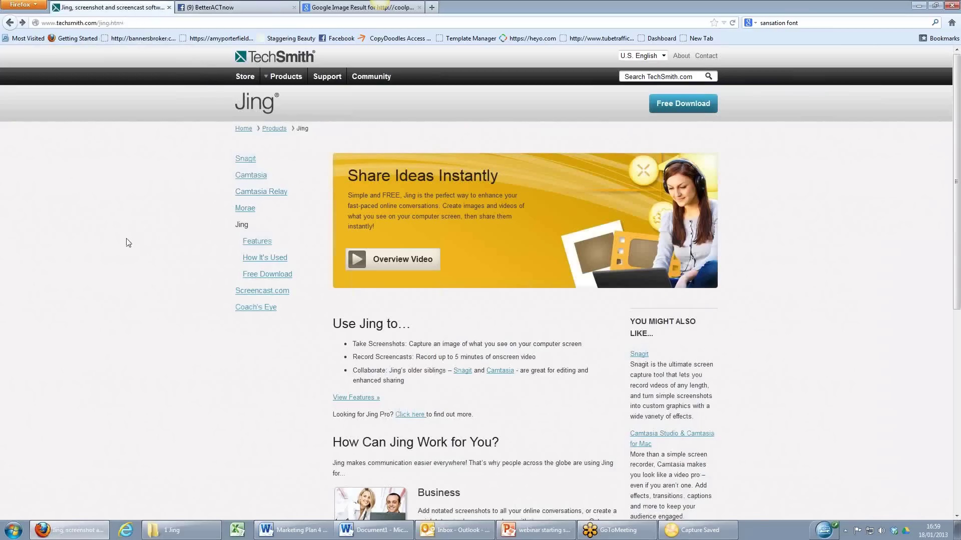